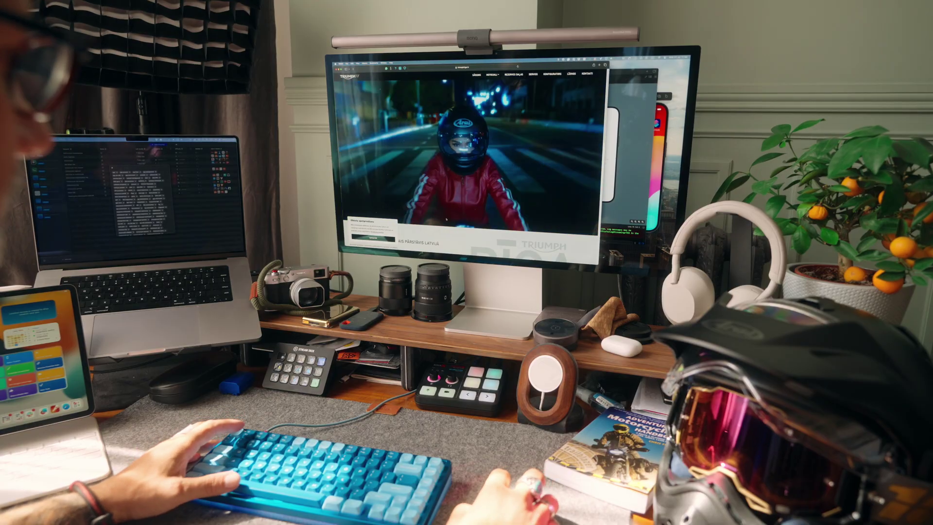
- Scroll down the Triumph site toward the Scrambler model page with its price and specs
scroll(469, 160, "down", 5)
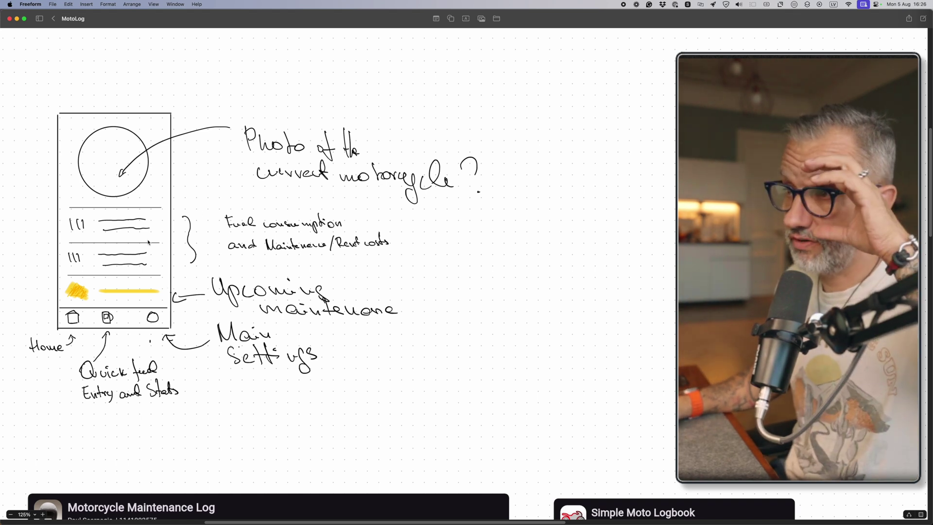
scroll(124, 240, "up", 1)
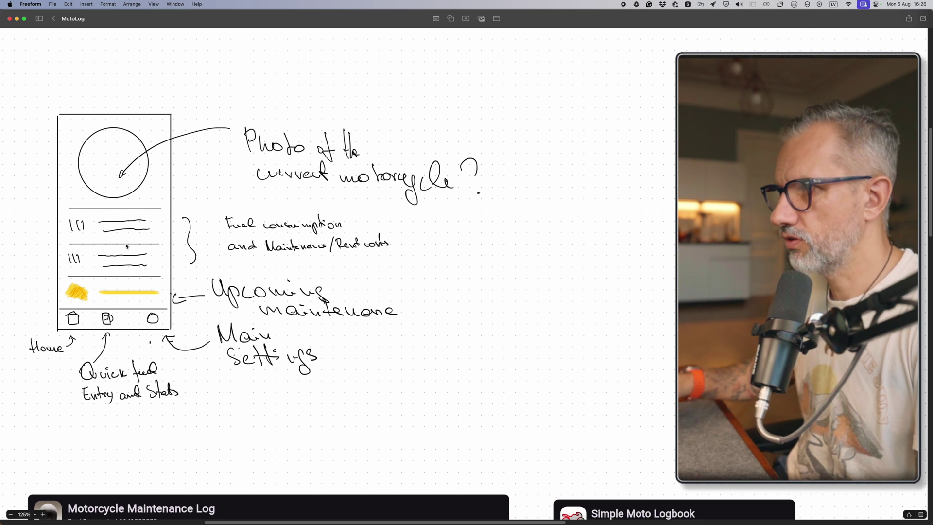
scroll(179, 216, "down", 2)
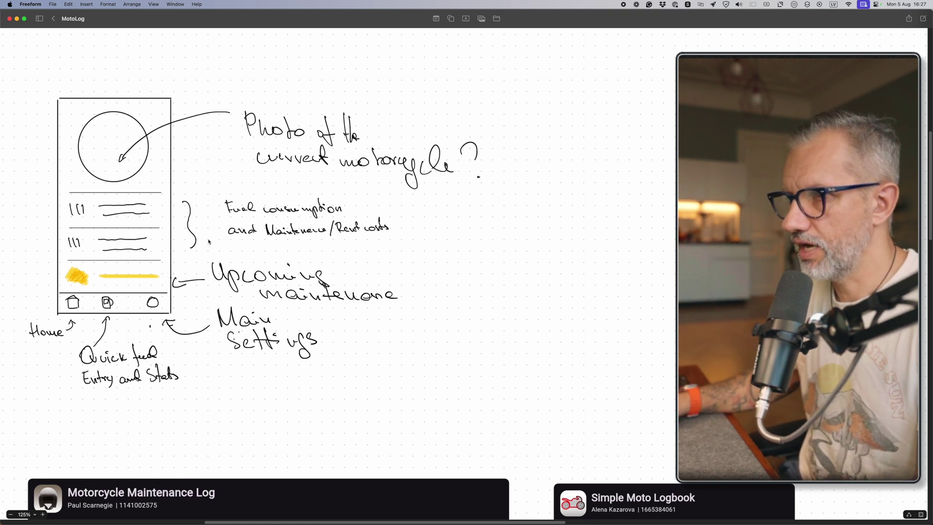
- Pan across the competitor app cards below the MotoLog sketch, then bring up the app switcher
scroll(208, 321, "down", 10)
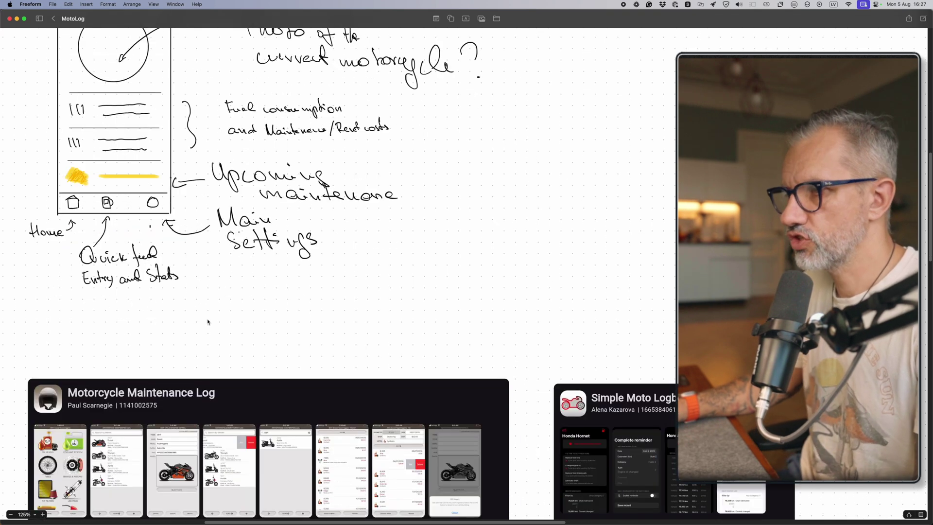
scroll(207, 321, "down", 10)
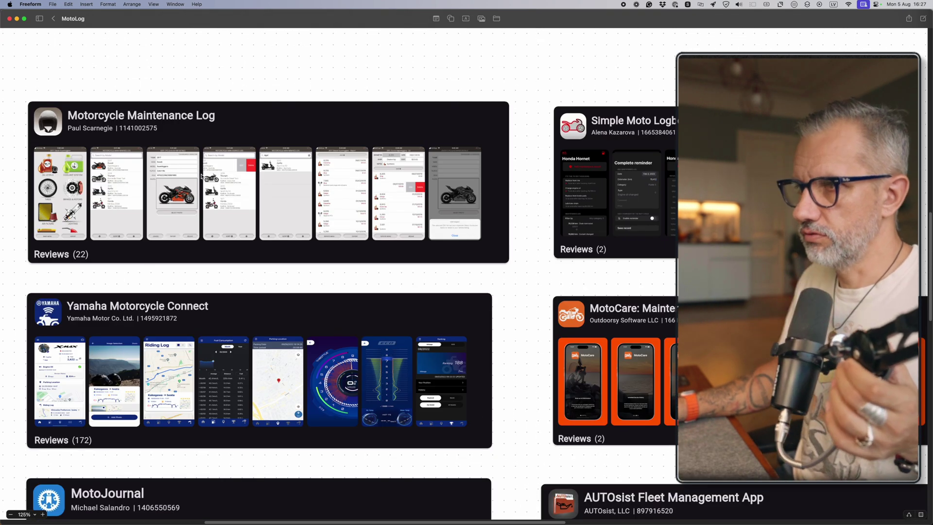
scroll(434, 208, "right", 4)
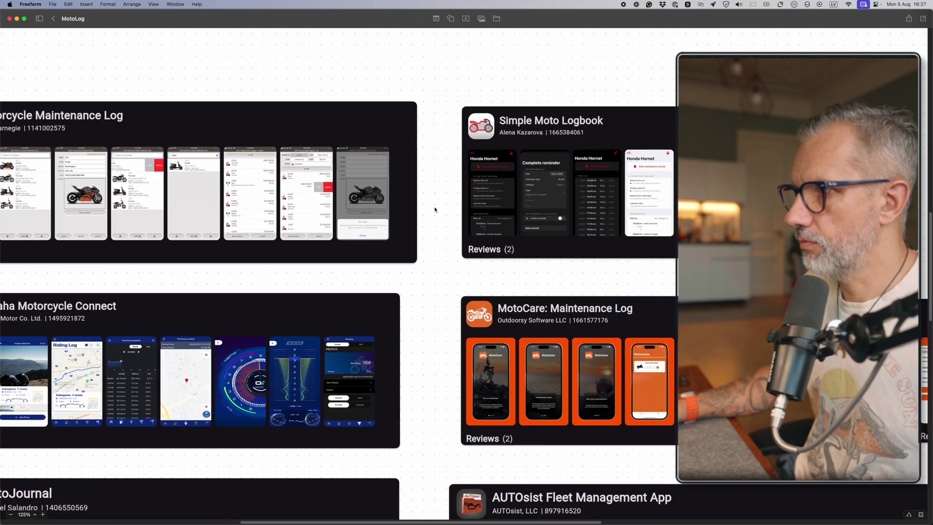
scroll(434, 209, "left", 6)
scroll(310, 281, "down", 5)
scroll(310, 281, "down", 2)
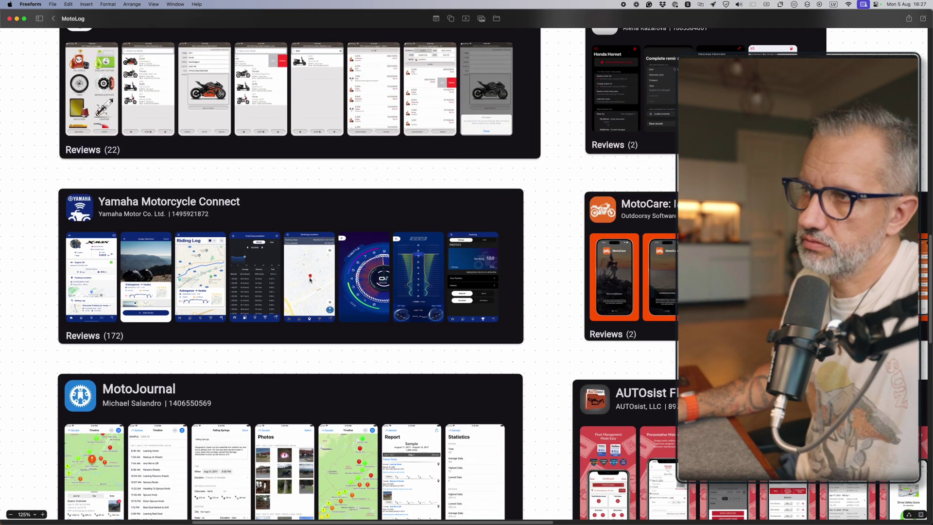
scroll(313, 272, "down", 1)
scroll(358, 242, "right", 10)
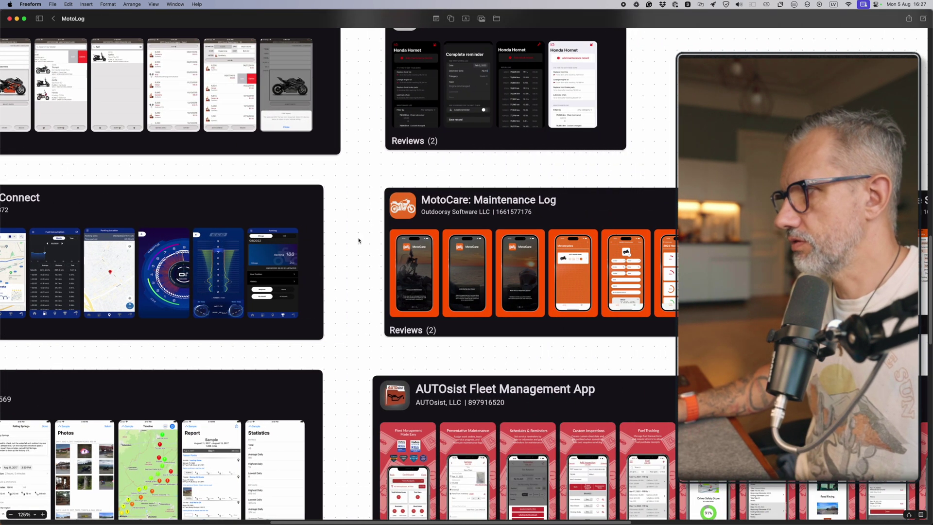
scroll(359, 242, "right", 7)
scroll(357, 242, "down", 6)
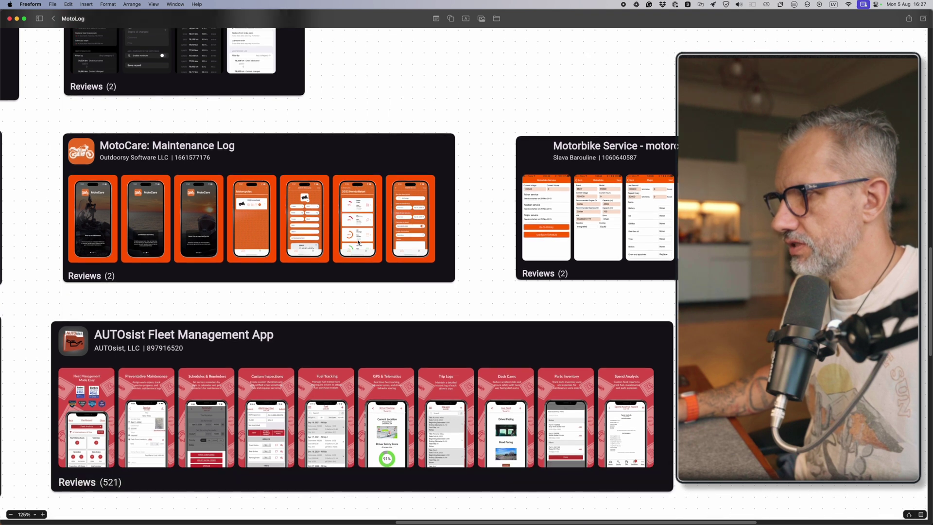
scroll(357, 243, "down", 3)
scroll(355, 245, "left", 13)
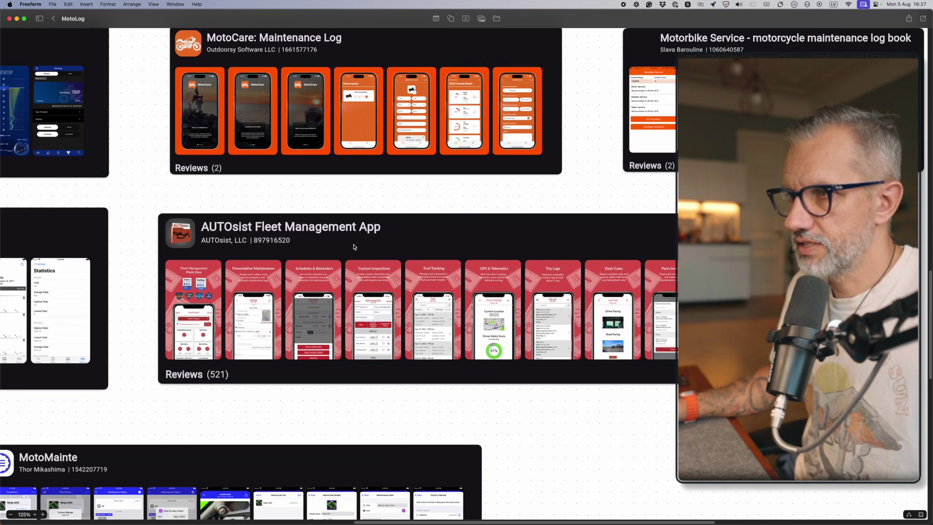
scroll(351, 247, "left", 3)
scroll(350, 248, "down", 8)
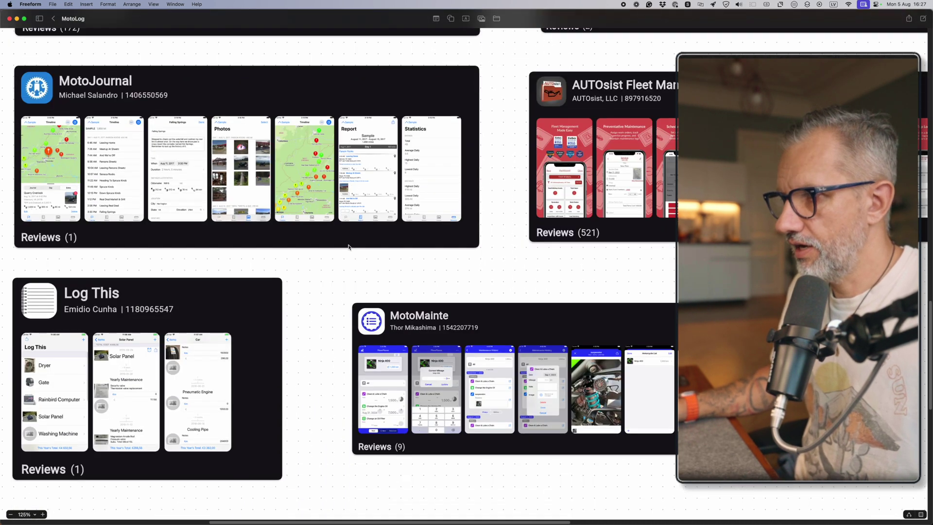
scroll(348, 250, "right", 1)
scroll(347, 250, "right", 7)
scroll(346, 251, "up", 12)
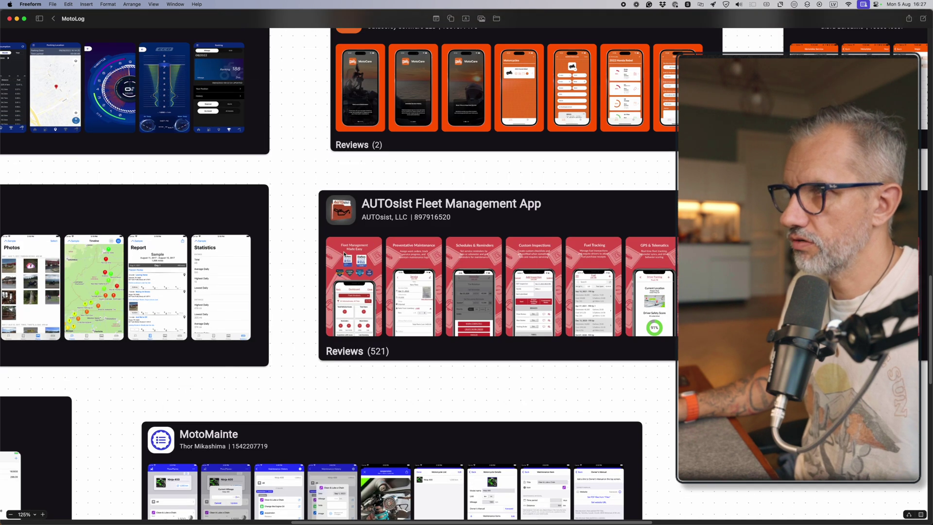
scroll(343, 253, "left", 7)
scroll(343, 255, "up", 9)
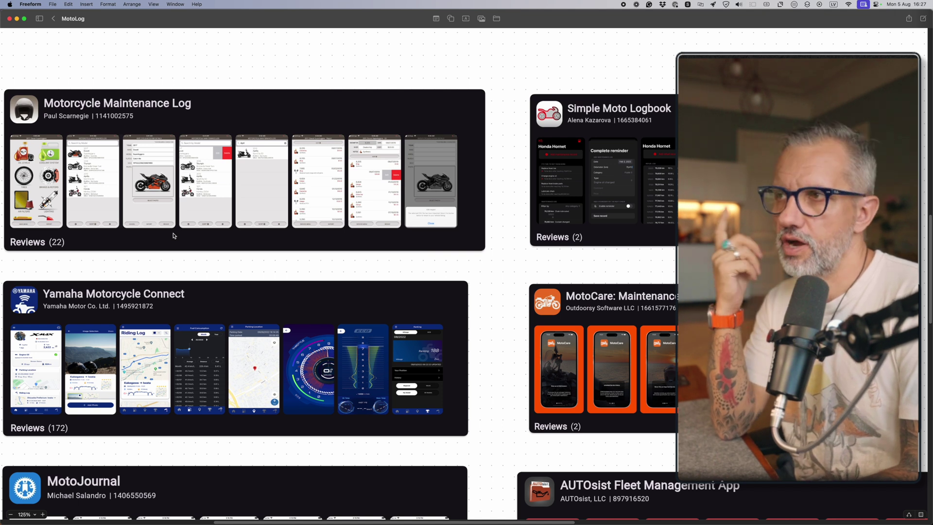
key("super+Tab")
key("super+Tab")
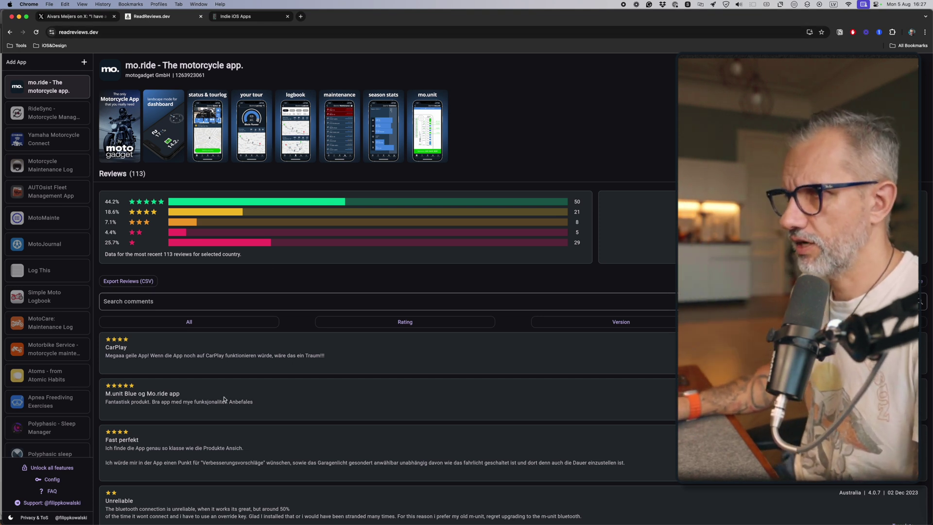
- Browse the RideSync and Yamaha Motorcycle Connect review analyses on ReadReviews.dev
scroll(204, 330, "down", 5)
scroll(206, 301, "up", 5)
scroll(206, 301, "down", 5)
scroll(205, 300, "up", 5)
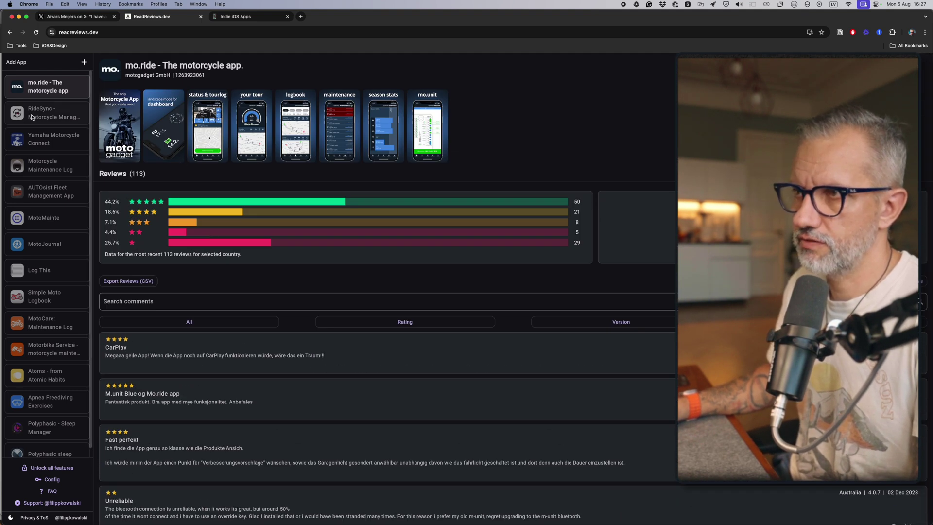
left_click(34, 120)
left_click(41, 145)
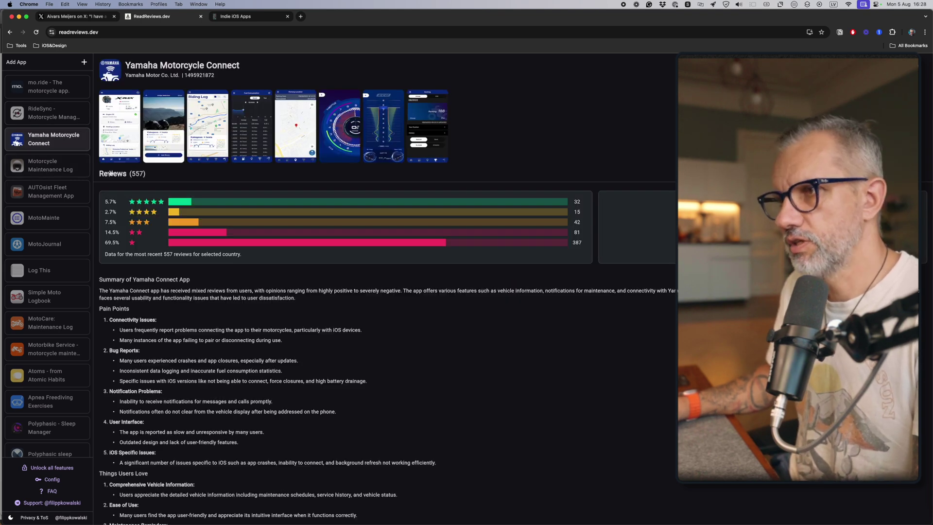
scroll(213, 295, "down", 15)
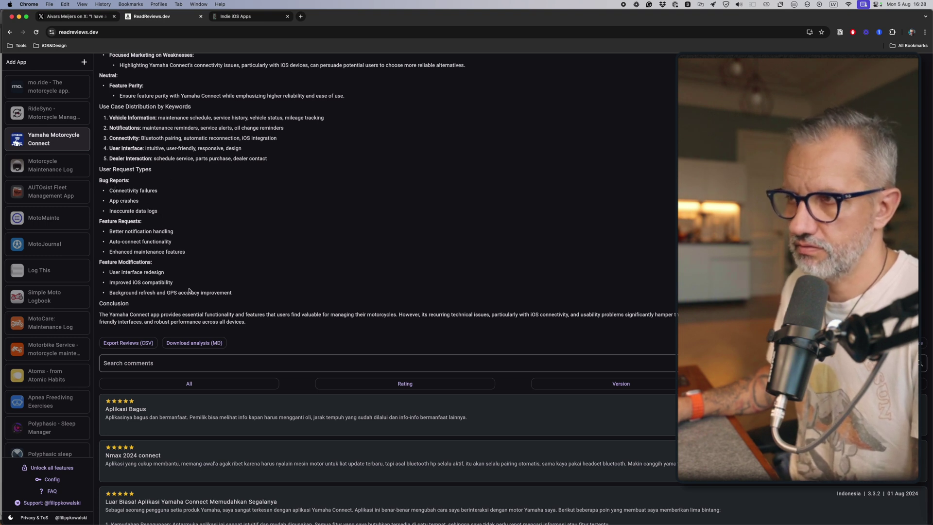
scroll(187, 291, "down", 1)
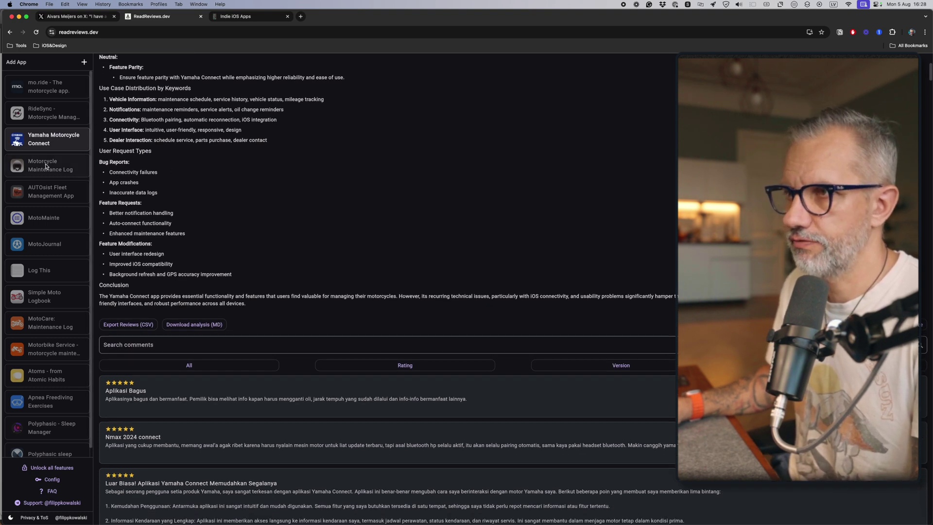
- Open the Motorcycle Maintenance Log analysis and scroll to its bug reports, feature requests and conclusion
left_click(45, 167)
scroll(201, 354, "down", 10)
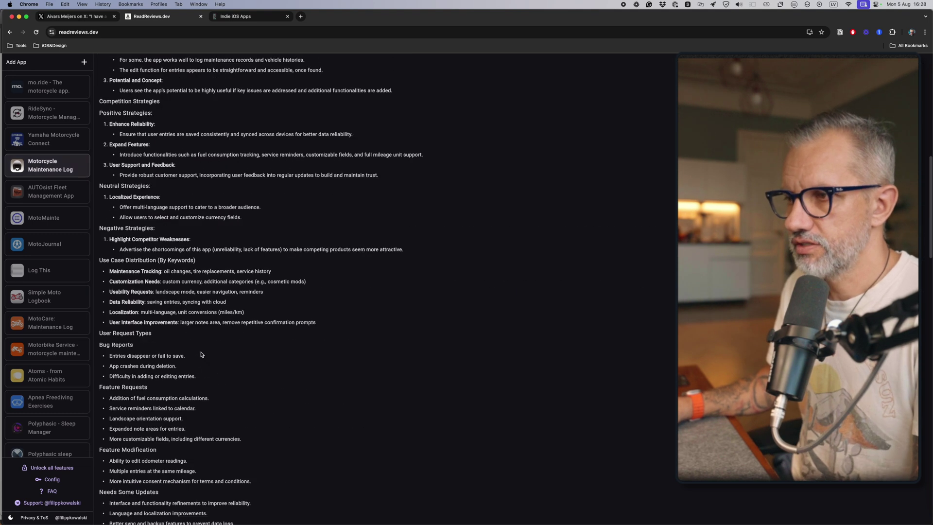
scroll(201, 354, "down", 5)
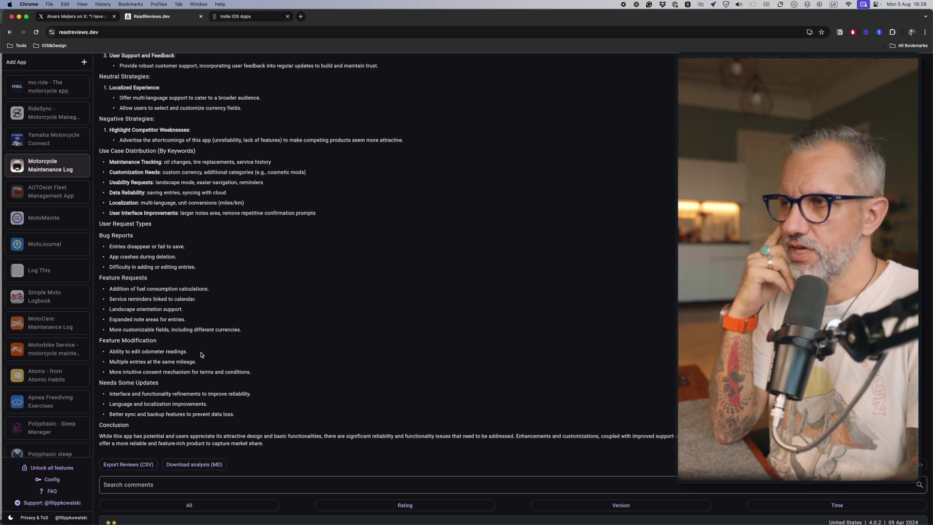
- Glance at the Xcode expense code, then switch via Chrome to Astro's Motorcycle keyword list
key("super+Tab")
key("super+Tab")
key("super+Tab")
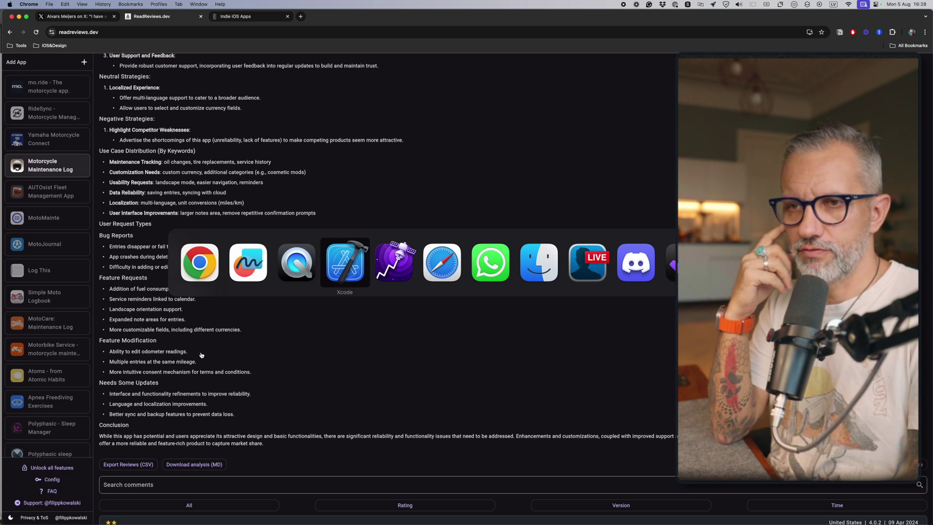
key("super+Tab")
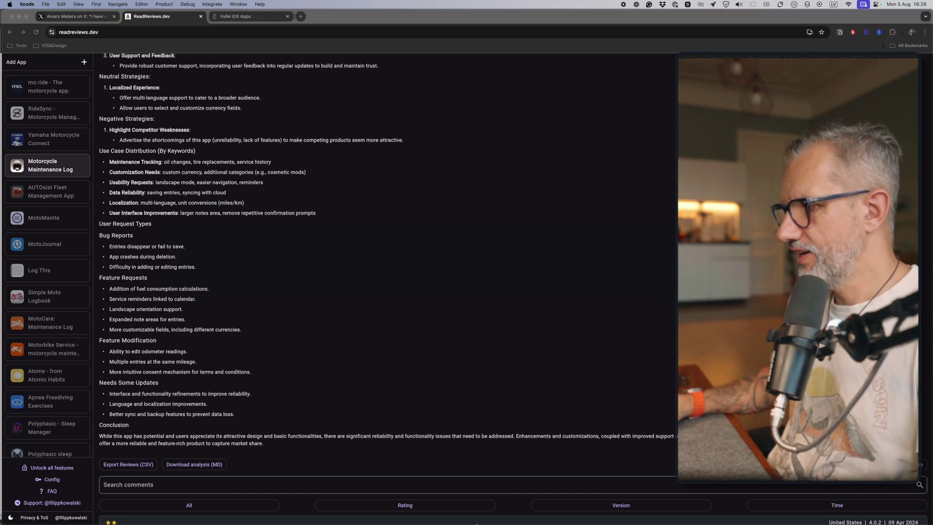
mouse_move(473, 523)
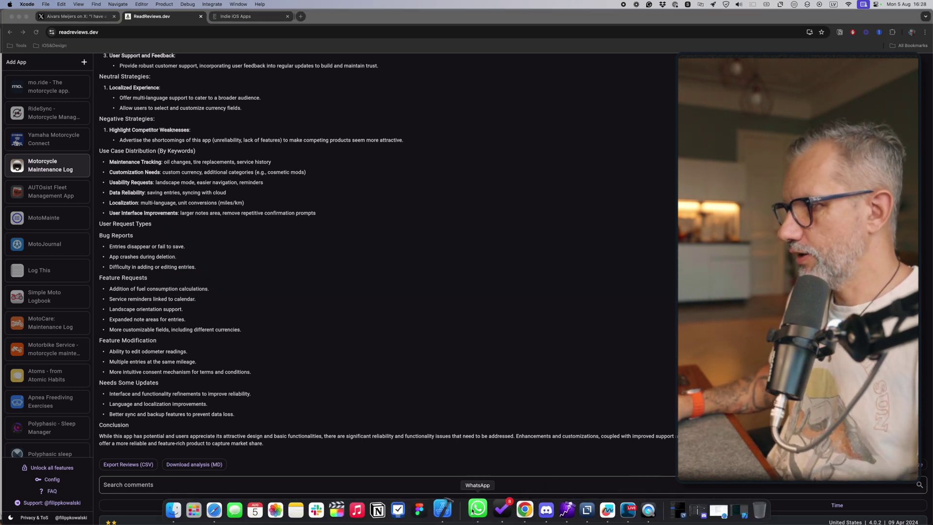
left_click(447, 509)
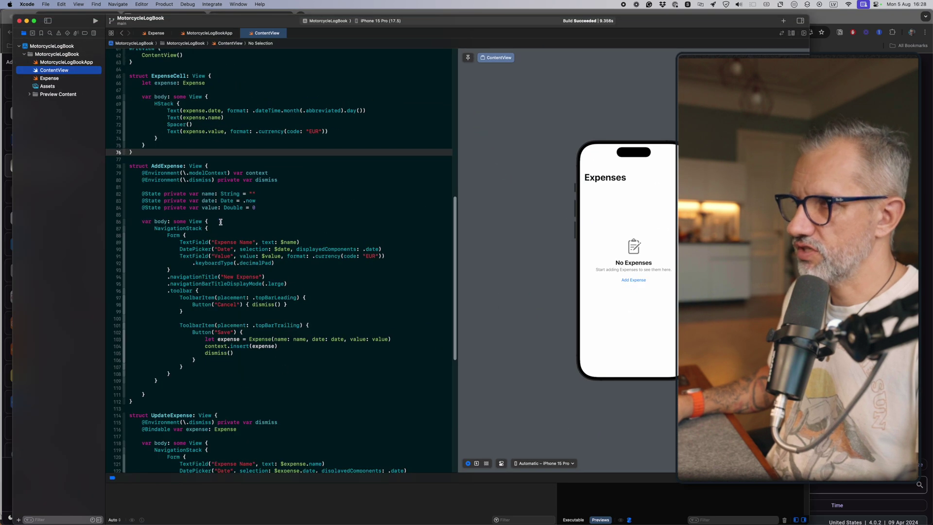
scroll(282, 206, "down", 1)
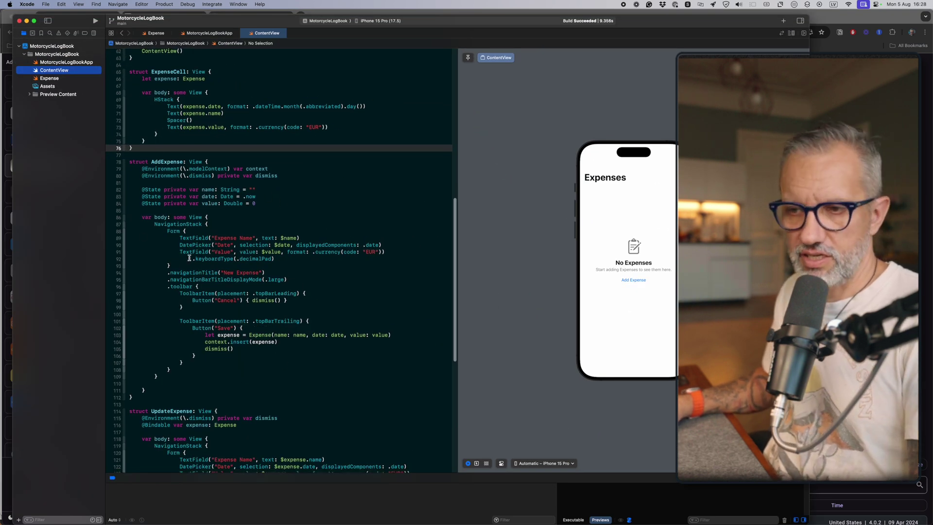
key("super+Tab")
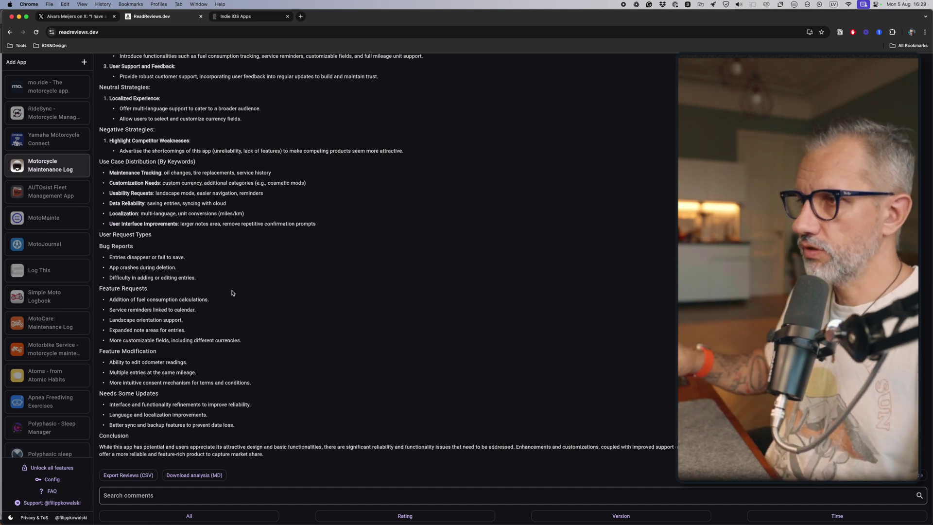
key("super+Tab")
key("super+Tab")
key("super+Tab")
key("super+Tab")
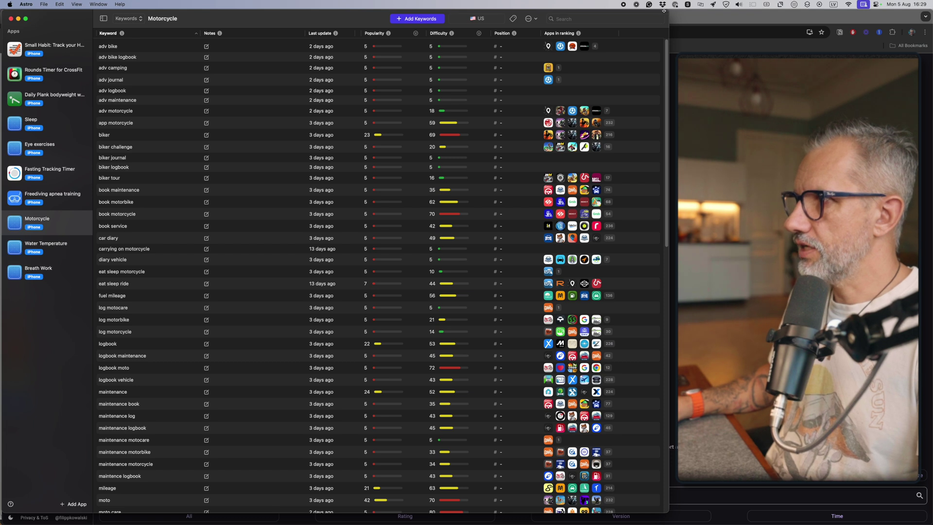
- Widen the Astro window and add a new temporary app without searching
left_click_drag(666, 12, 693, 12)
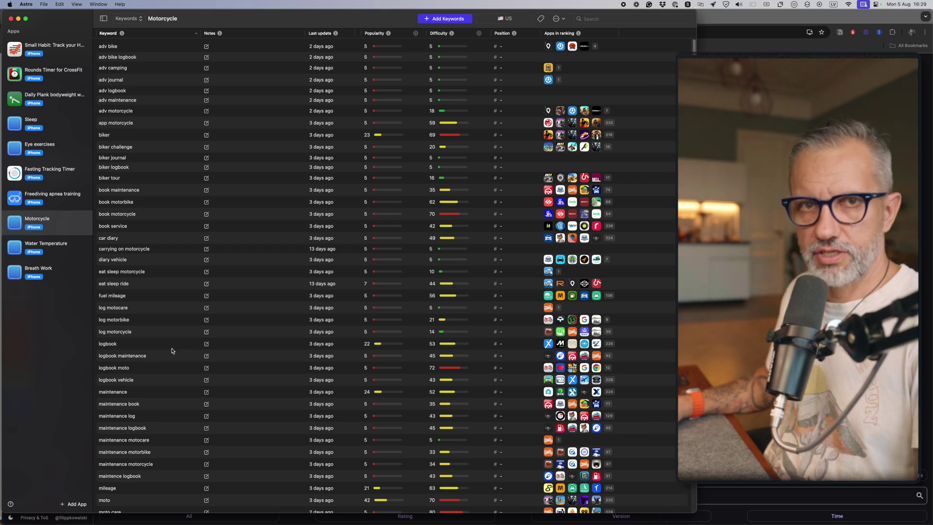
scroll(250, 194, "down", 10)
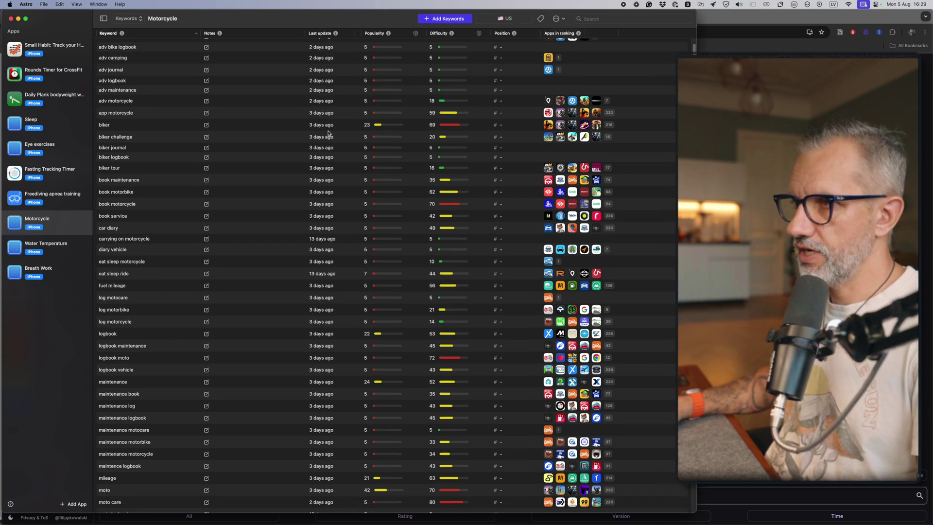
scroll(243, 202, "up", 10)
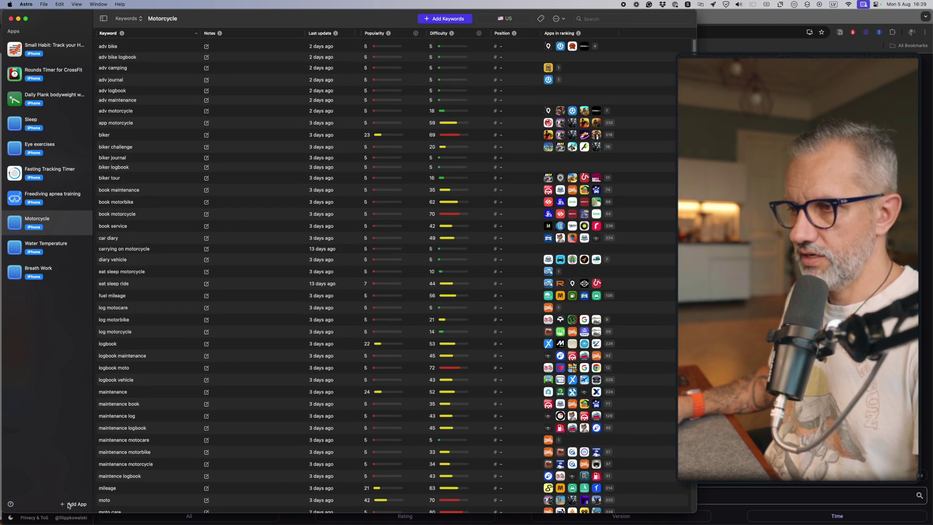
left_click(69, 505)
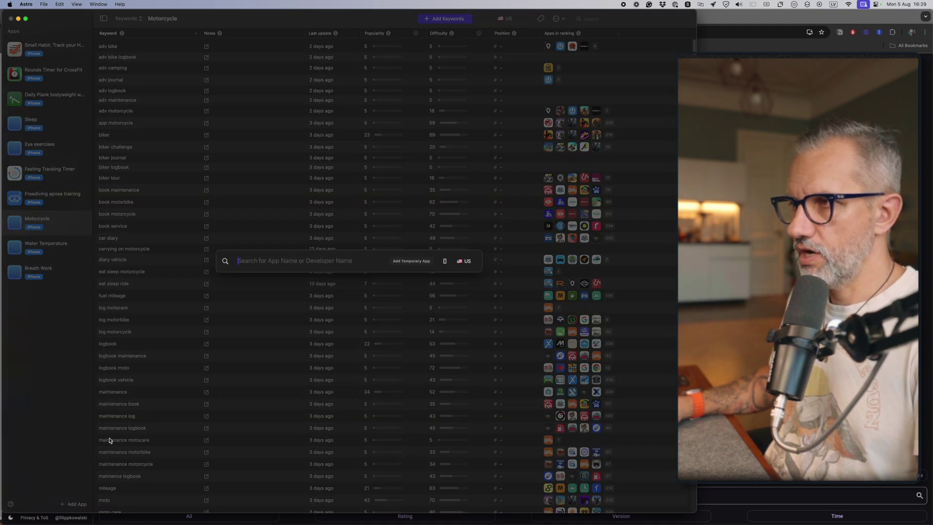
left_click(411, 262)
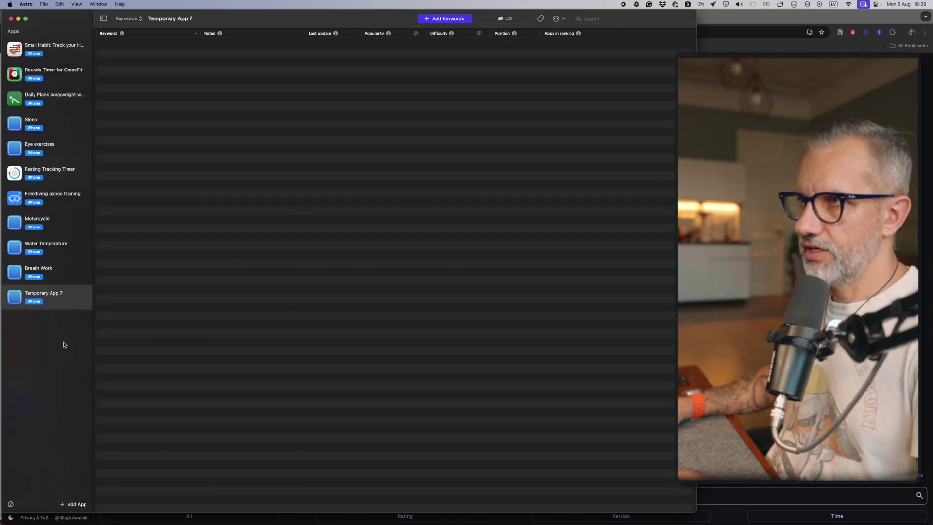
- Rename the temporary app to 'Motorcycle maintence'
right_click(41, 294)
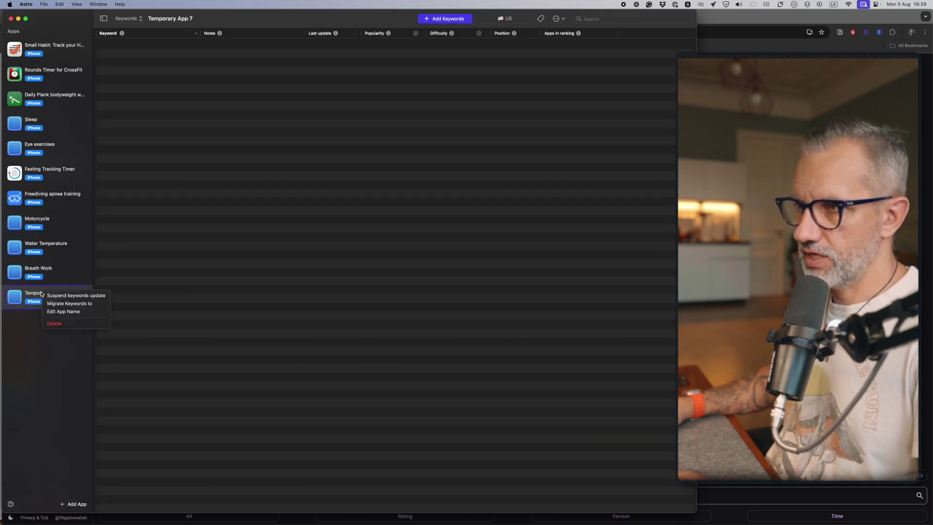
left_click(100, 297)
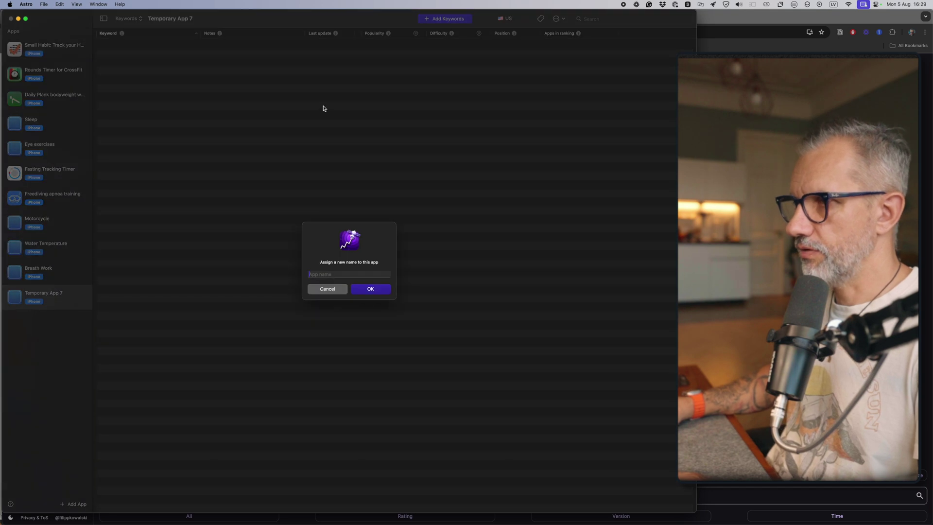
type("Motor")
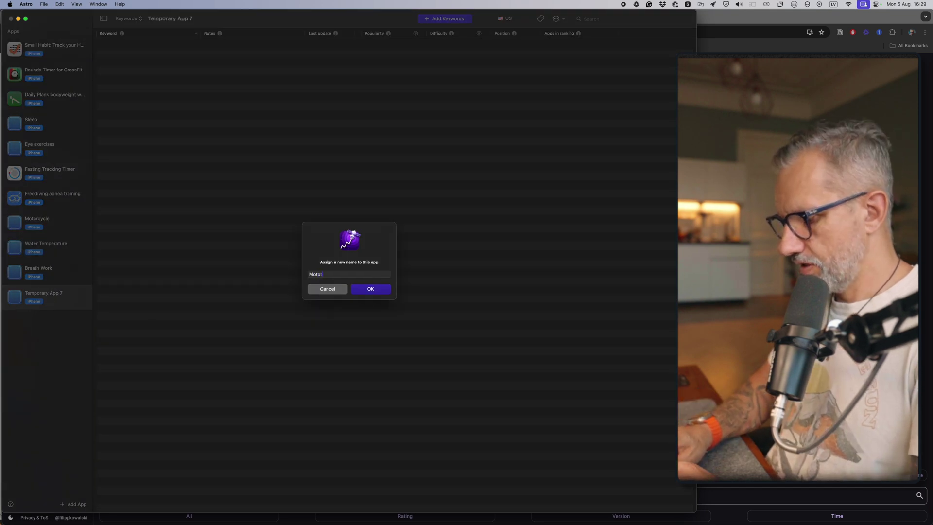
type("cycle ma")
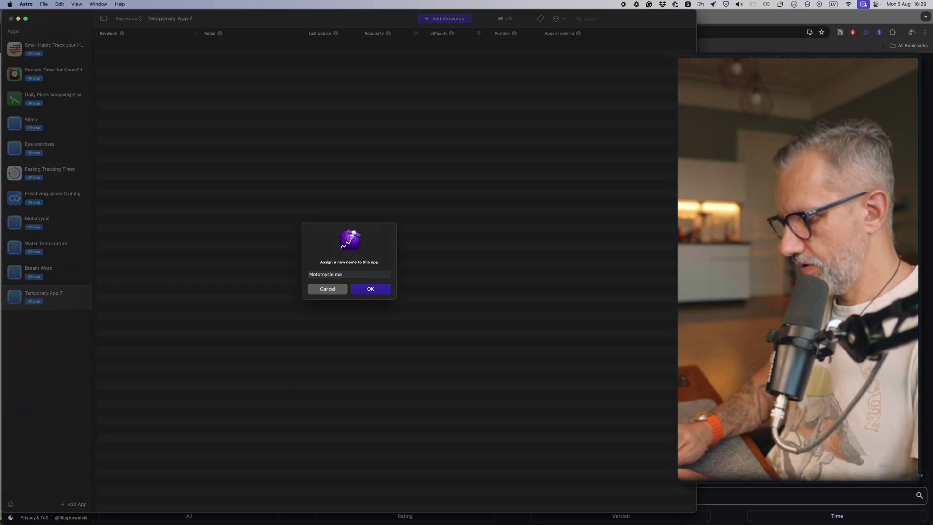
type("intence")
left_click(373, 290)
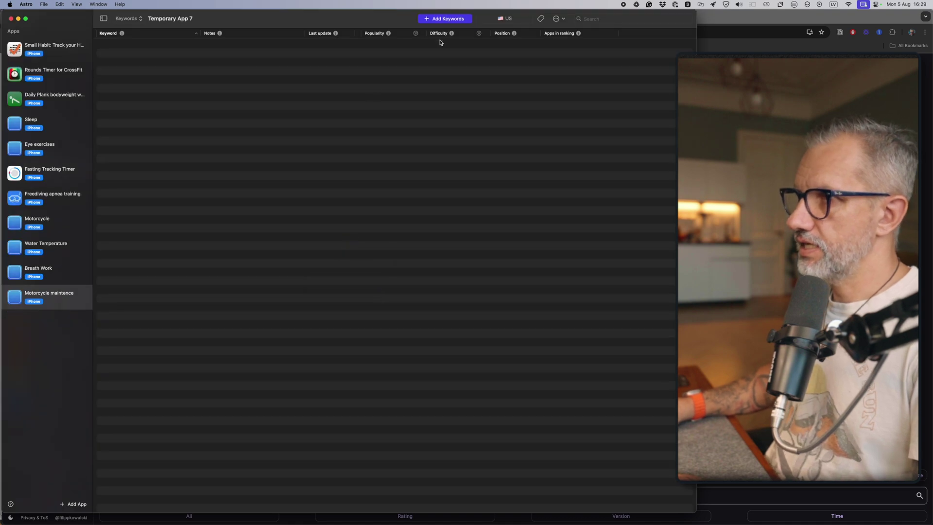
- Add the keywords 'motorcycle maintence' and 'moto log' to the app
left_click(441, 18)
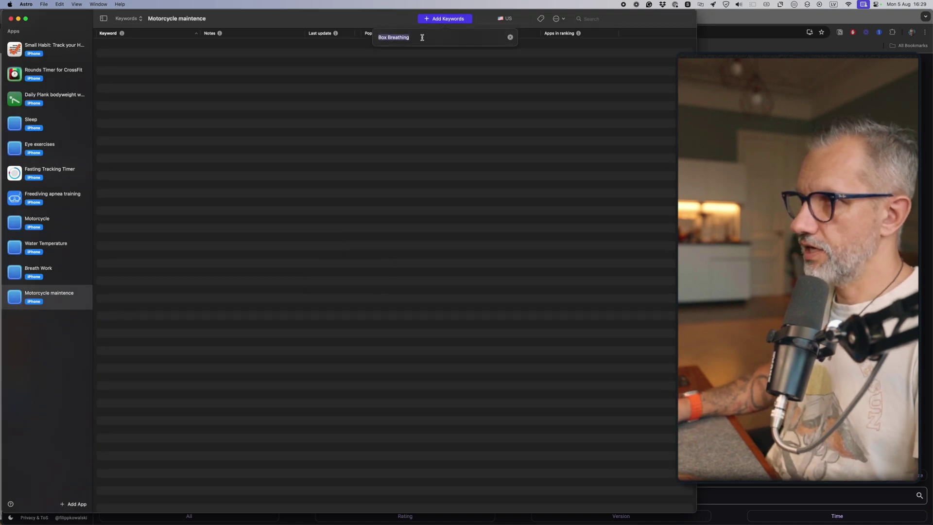
left_click_drag(423, 38, 368, 34)
type("Motorcycle maintence")
type(", ")
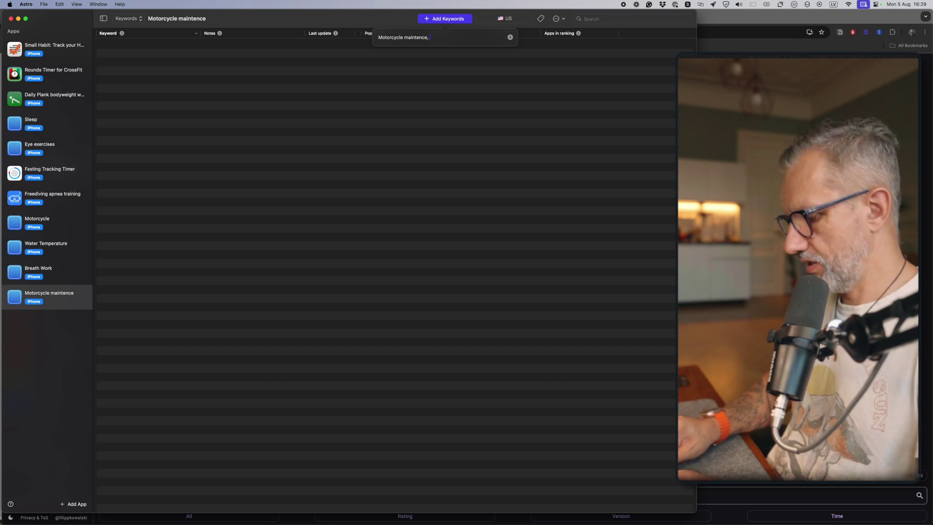
type("motorcile")
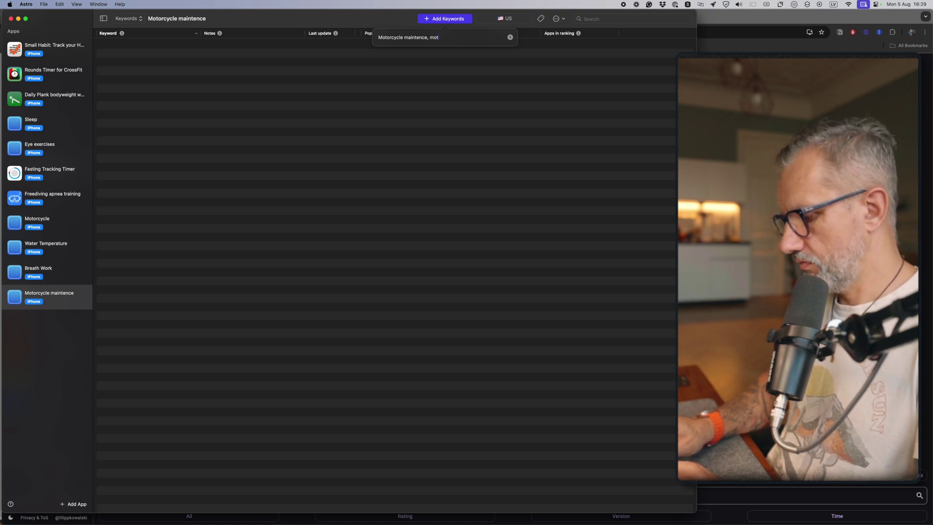
key("BackSpace")
type("log")
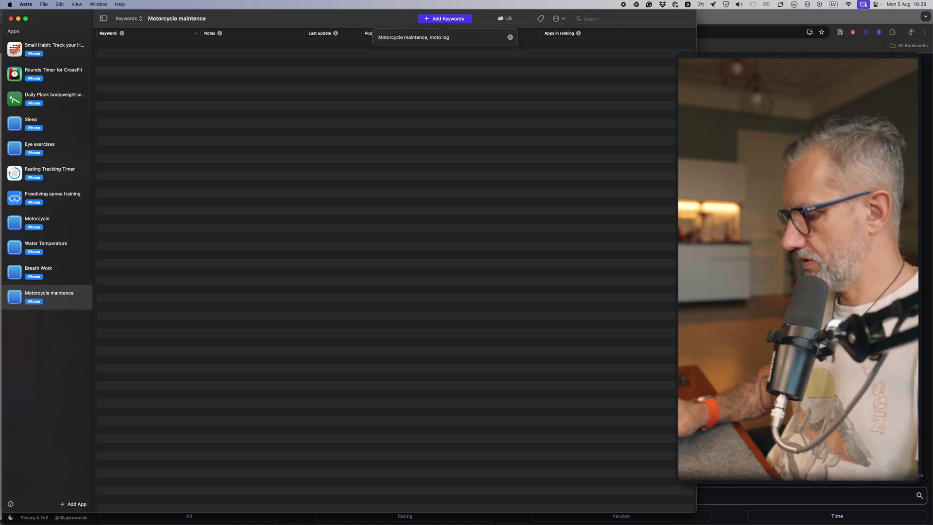
key("Return")
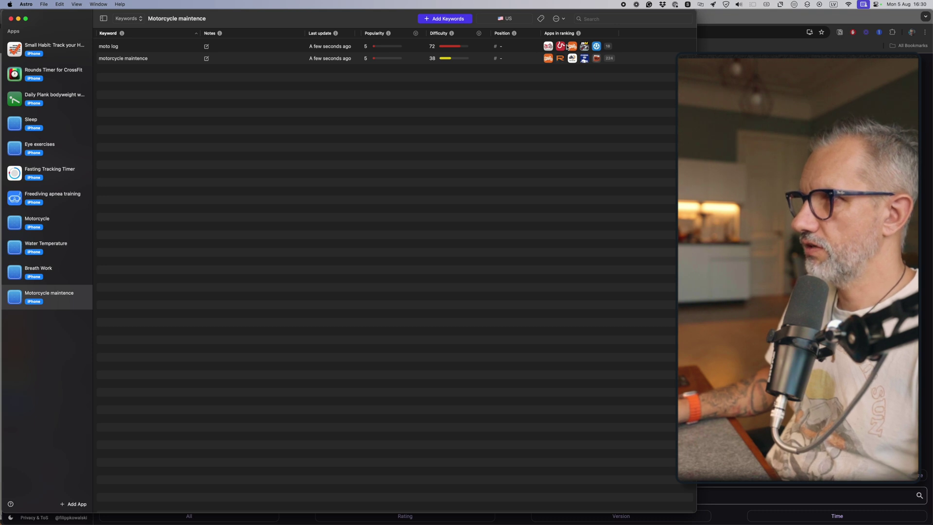
- View the apps ranking for the motorcycle maintence keyword, then close the list
left_click(465, 63)
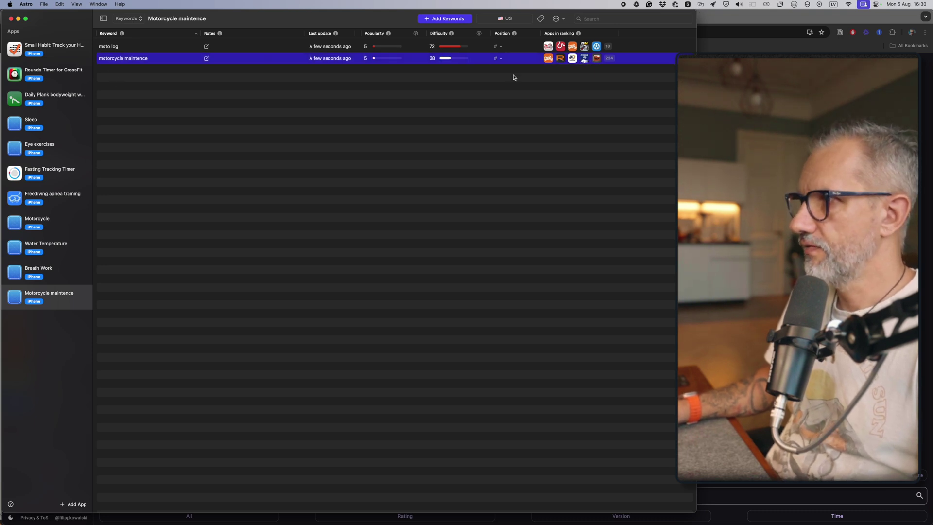
left_click(548, 59)
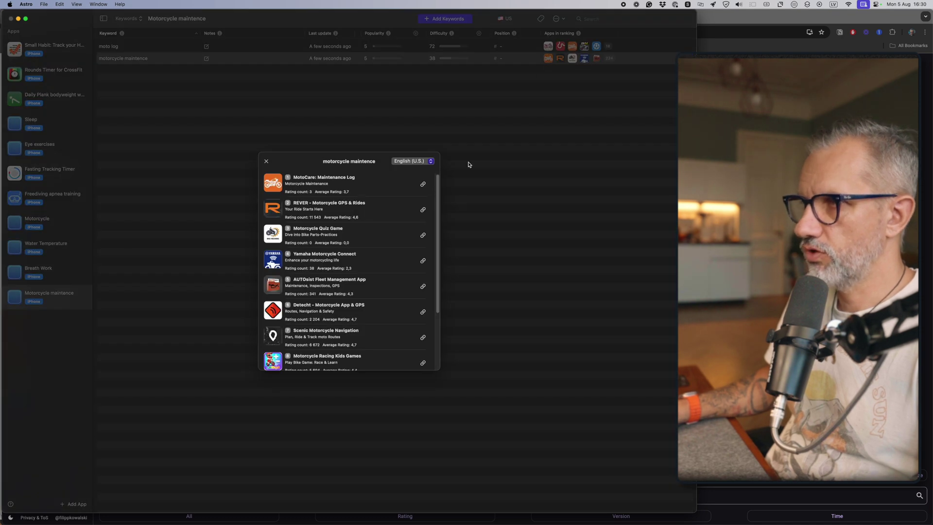
scroll(317, 306, "up", 2)
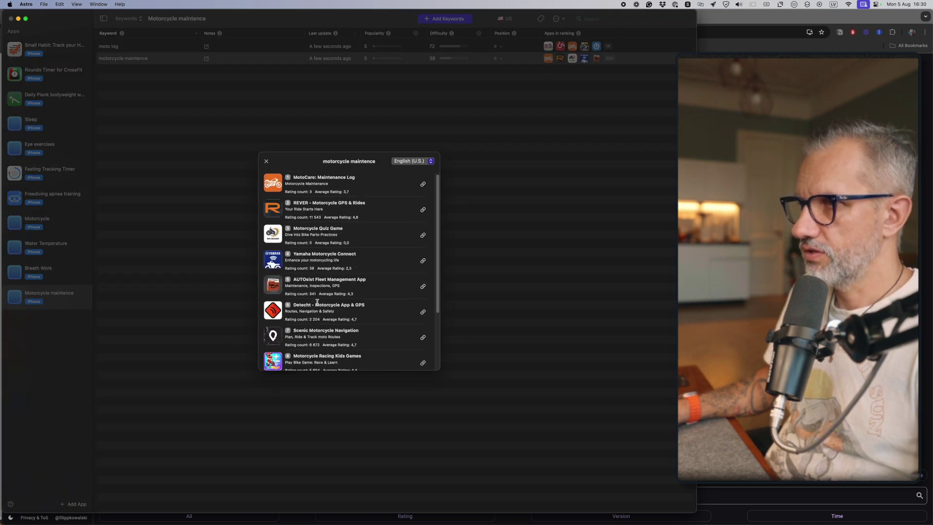
left_click(266, 162)
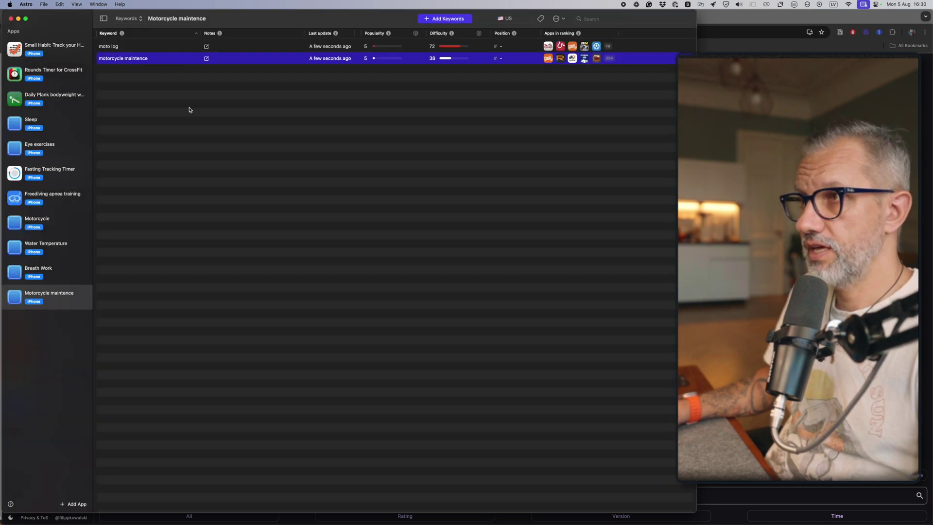
- Extract competitor keywords and add bike dive, maintenance, log maintenance and log motocare
right_click(129, 60)
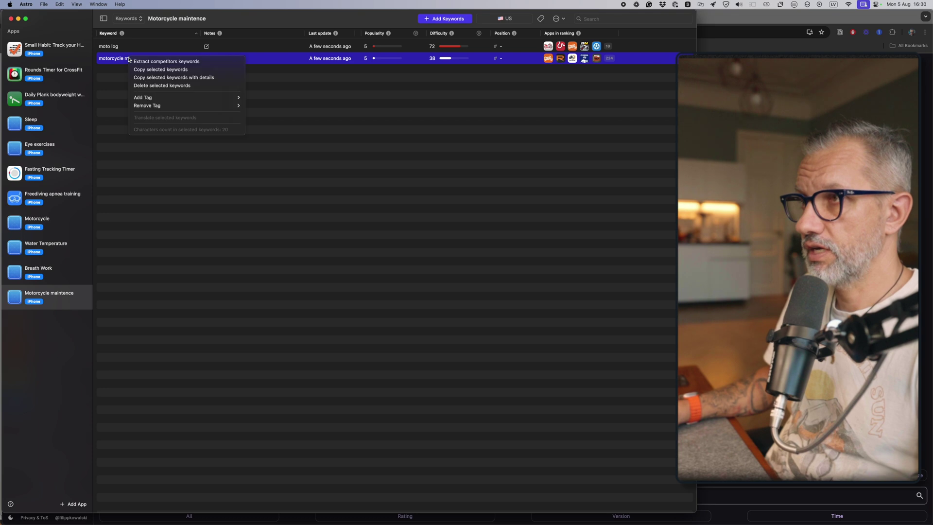
left_click(161, 62)
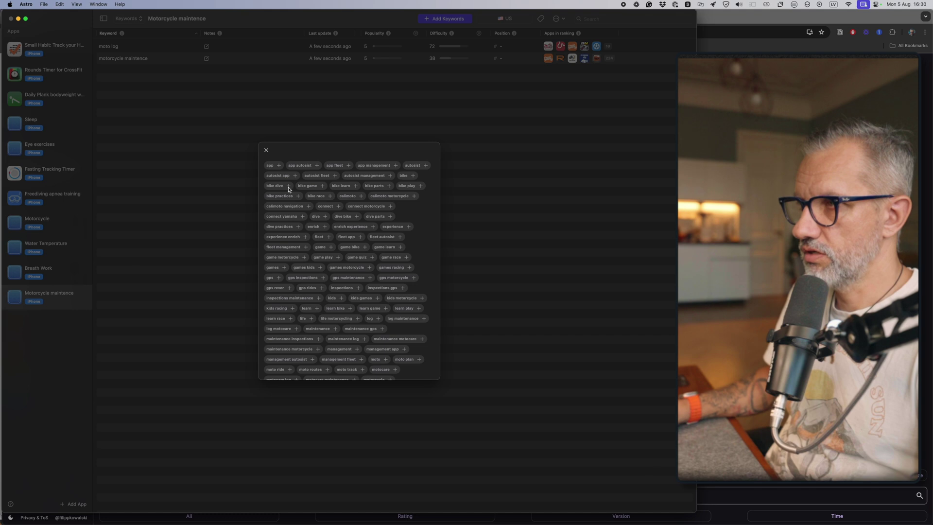
left_click(288, 188)
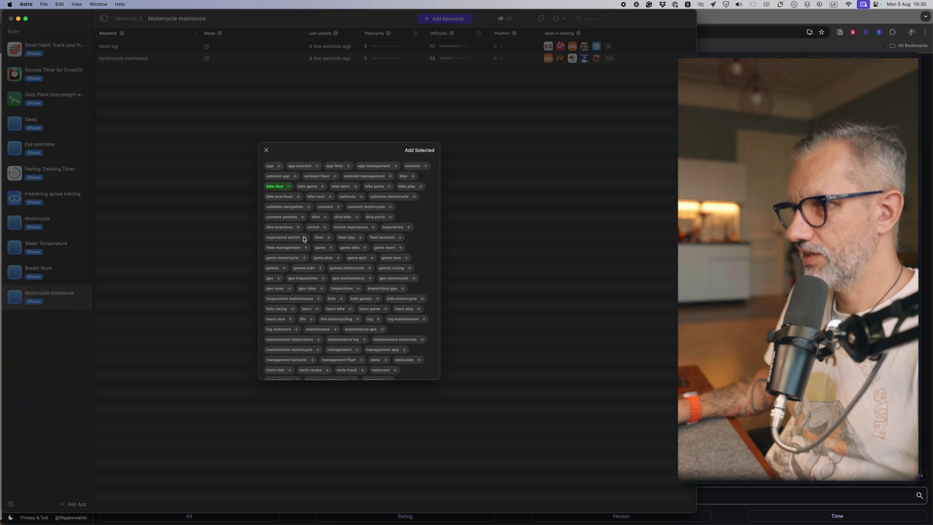
left_click(328, 330)
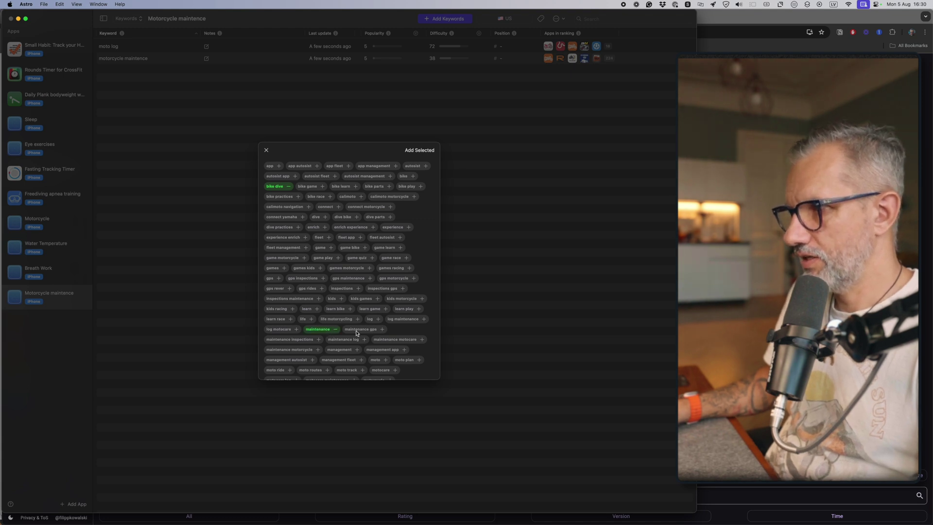
left_click(422, 320)
left_click(295, 330)
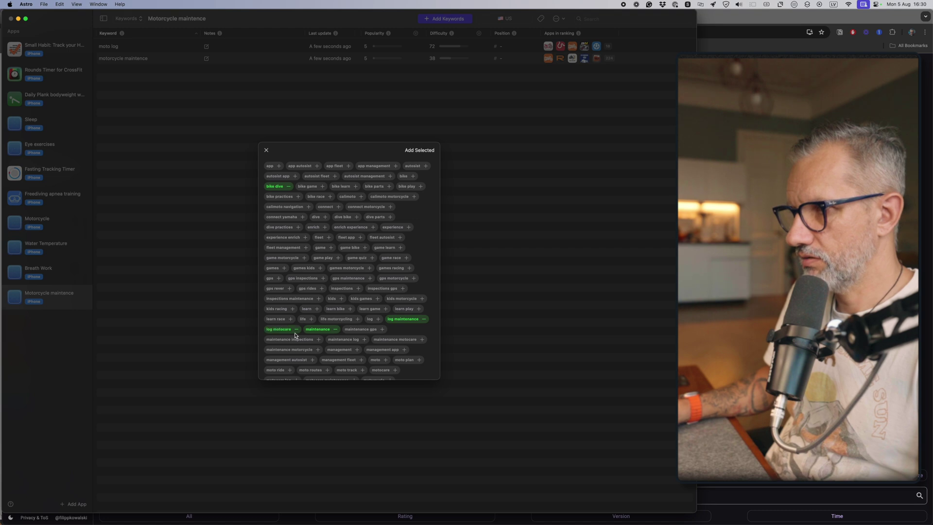
left_click(421, 151)
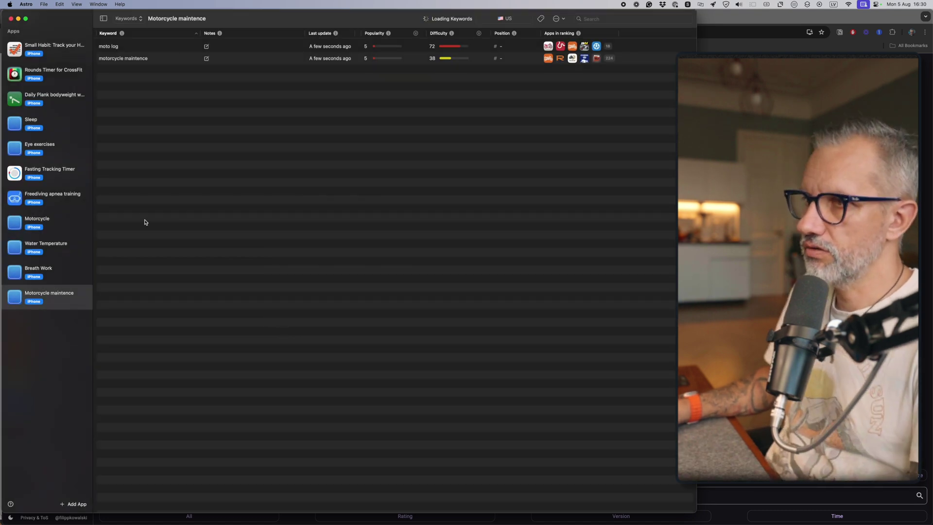
- Show the Motorcycle app's keywords and sort them by popularity
left_click(39, 223)
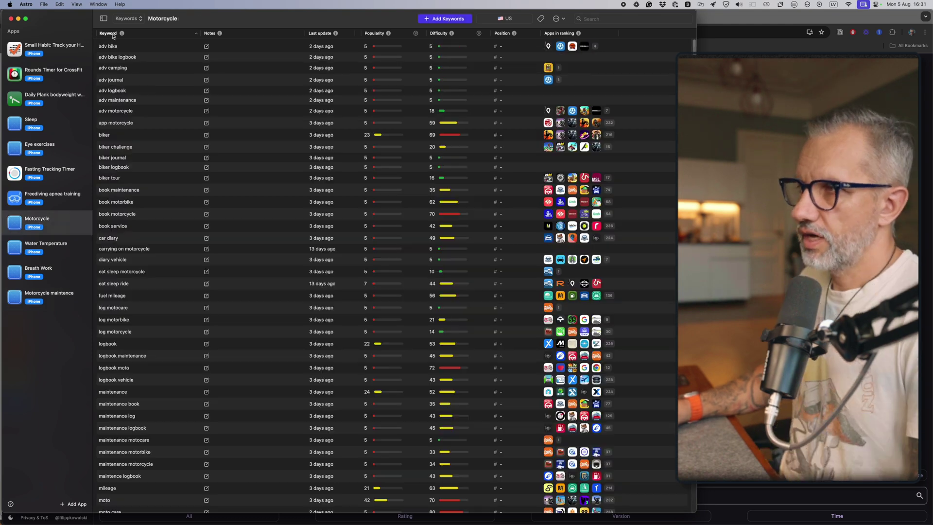
left_click(323, 33)
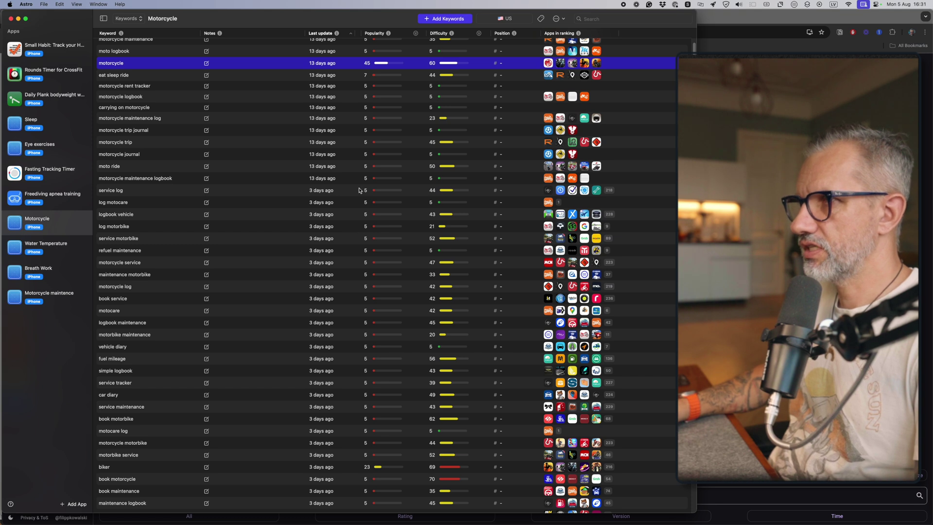
scroll(358, 190, "up", 1)
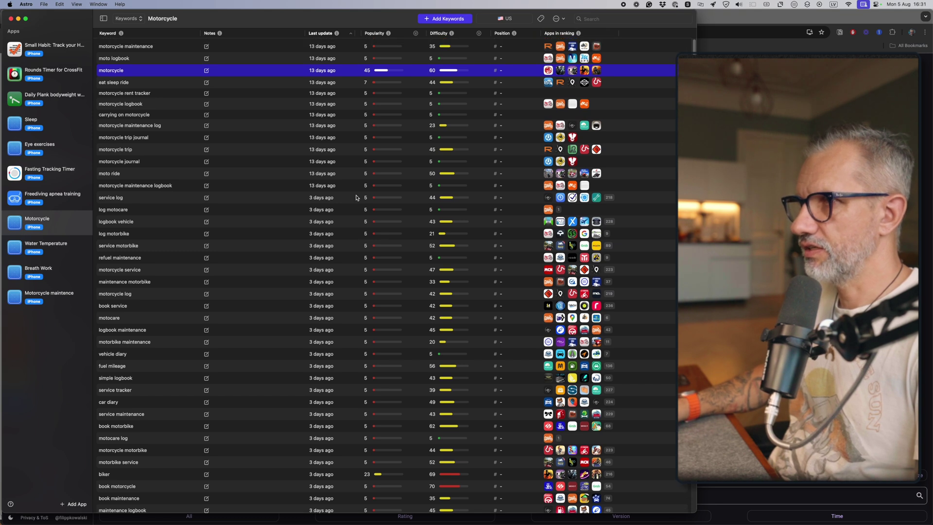
left_click(371, 35)
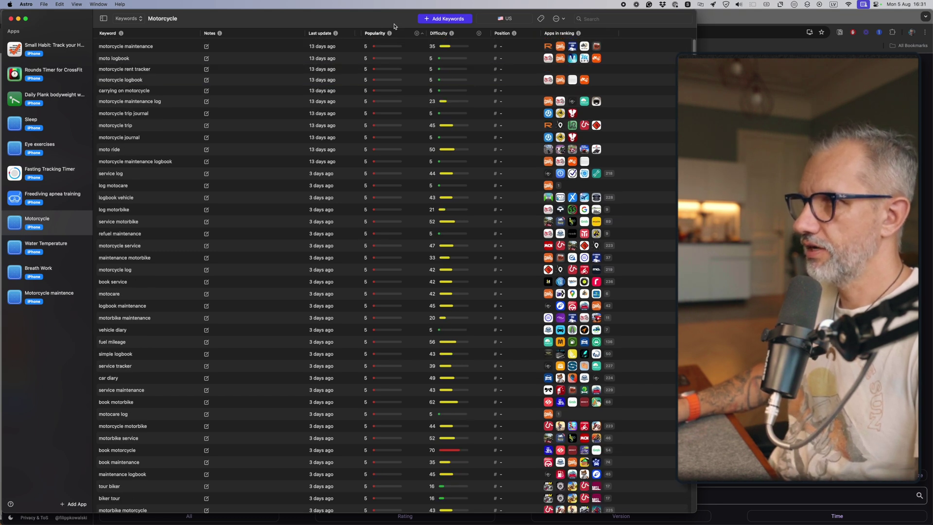
- Sort by highest popularity first and compare motor, maintenance, biker and motorbike stats
left_click(381, 33)
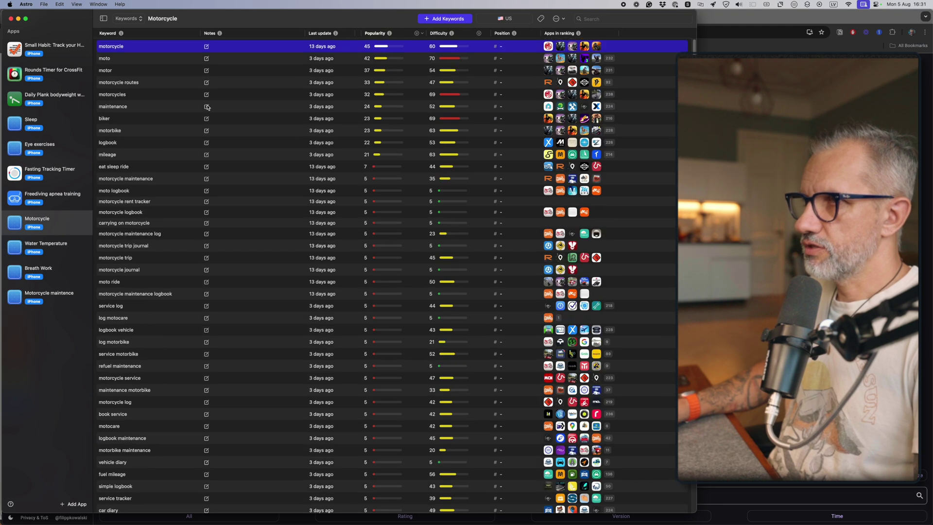
left_click(130, 68)
left_click(141, 111)
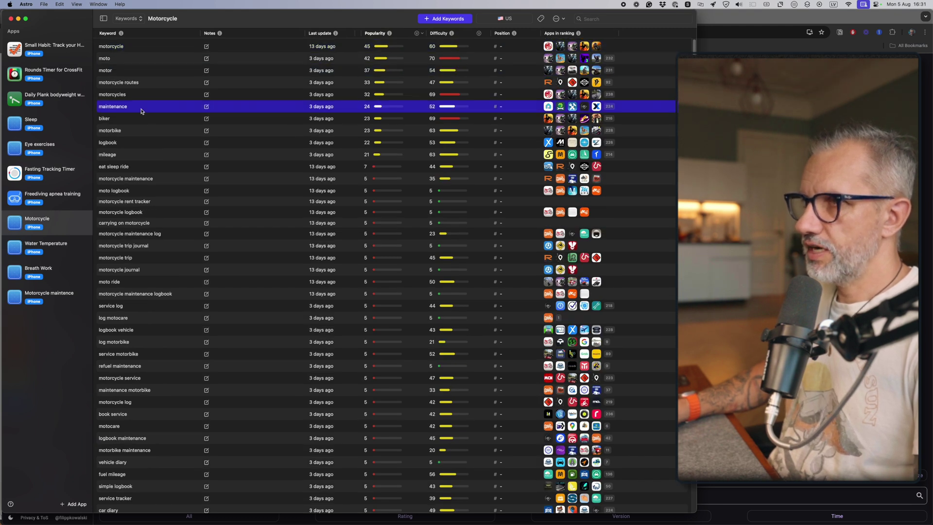
left_click(142, 119)
left_click(138, 132)
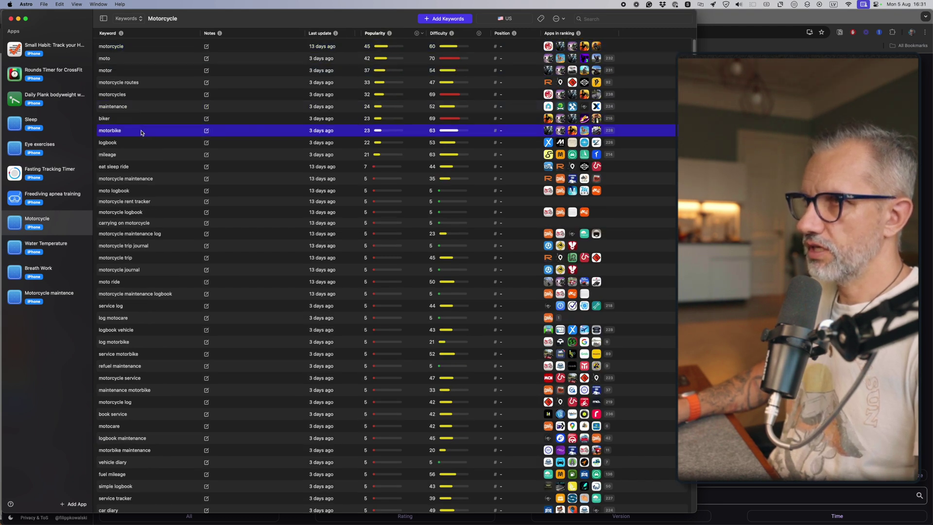
left_click(140, 49)
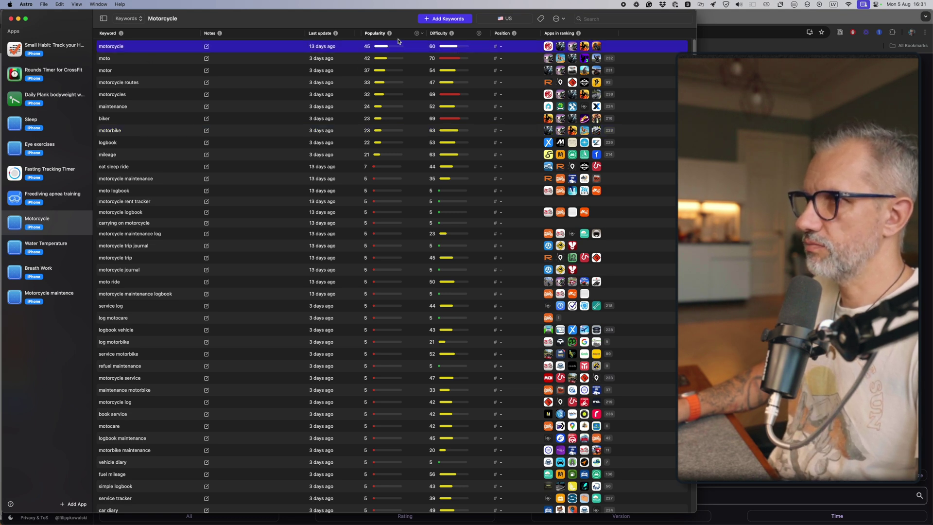
mouse_move(389, 34)
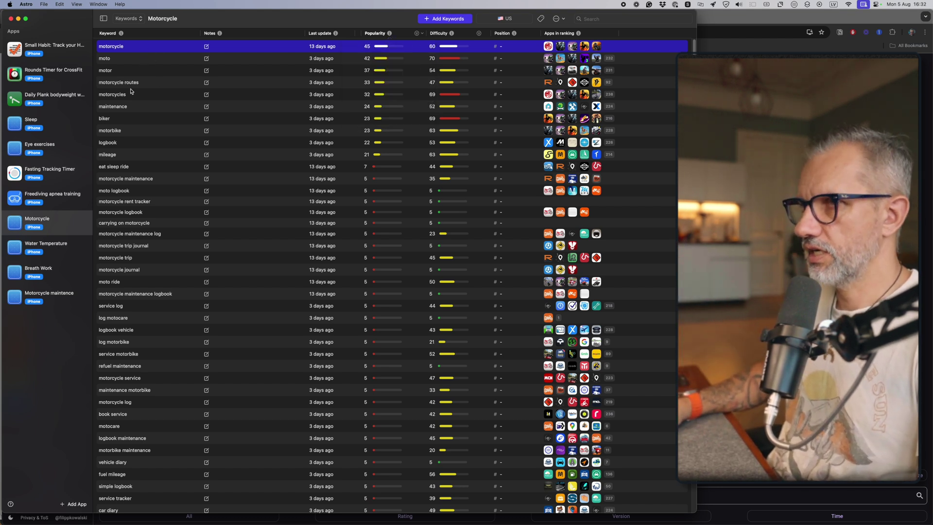
- Compare popularity and difficulty of logbook and maintenance keywords like motorcycle logbook and log motocare
left_click(136, 107)
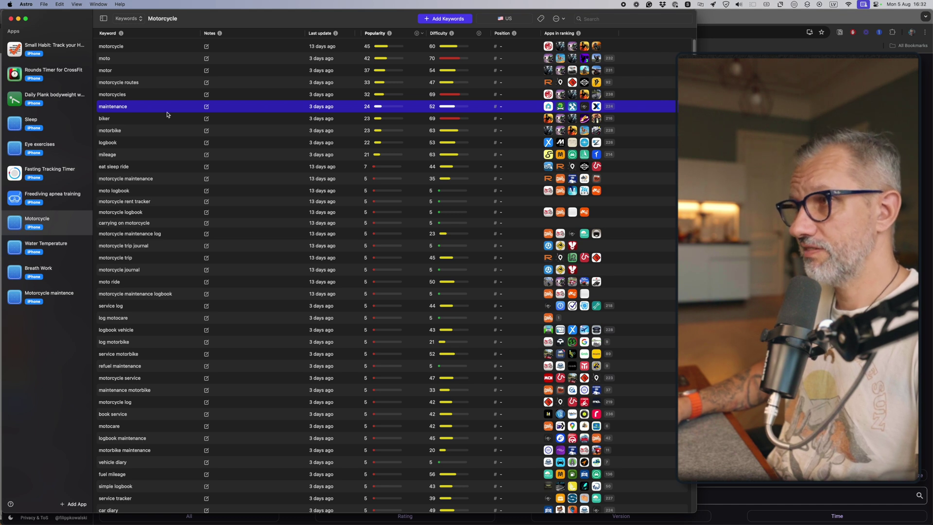
left_click(151, 212)
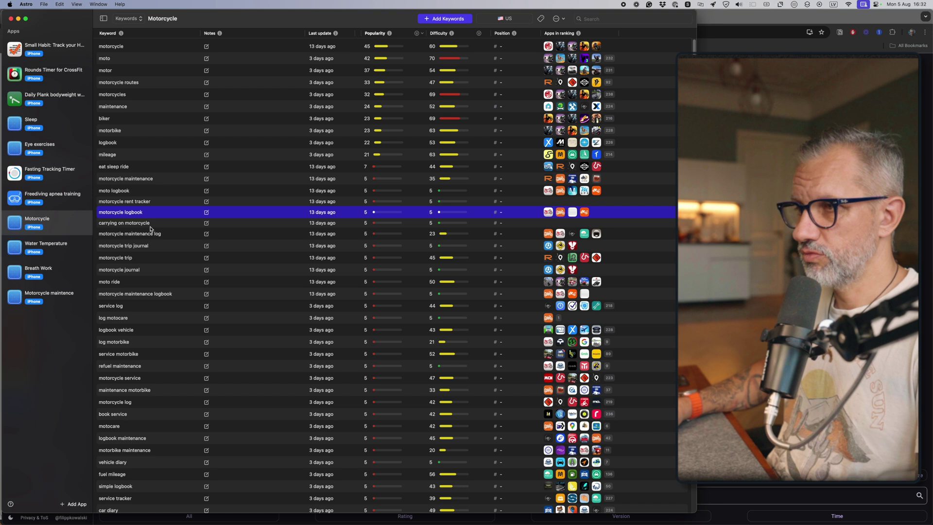
left_click(161, 295)
left_click(381, 283)
left_click(380, 329)
left_click(375, 390)
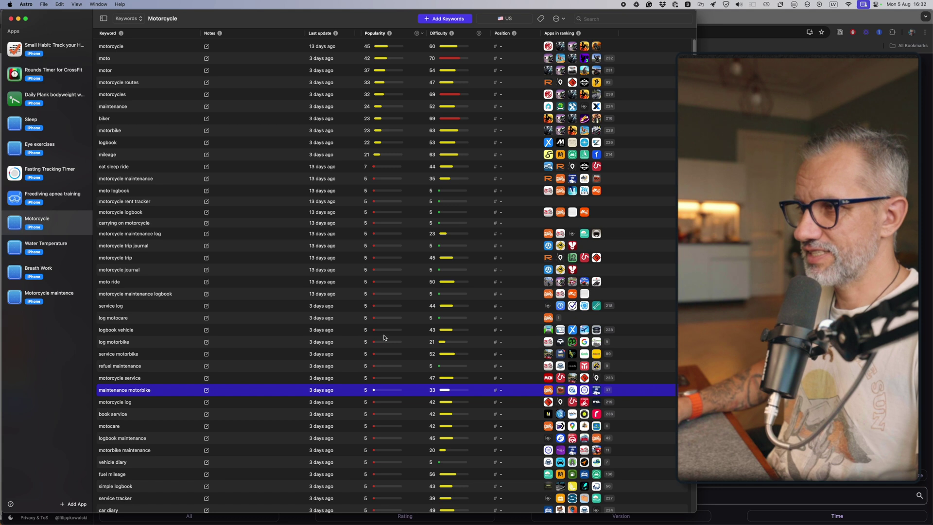
left_click(386, 331)
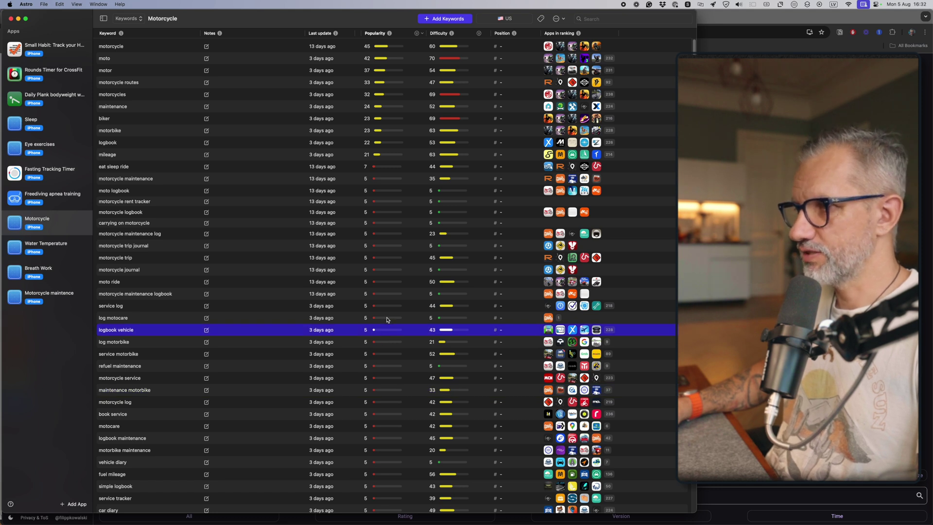
left_click(387, 318)
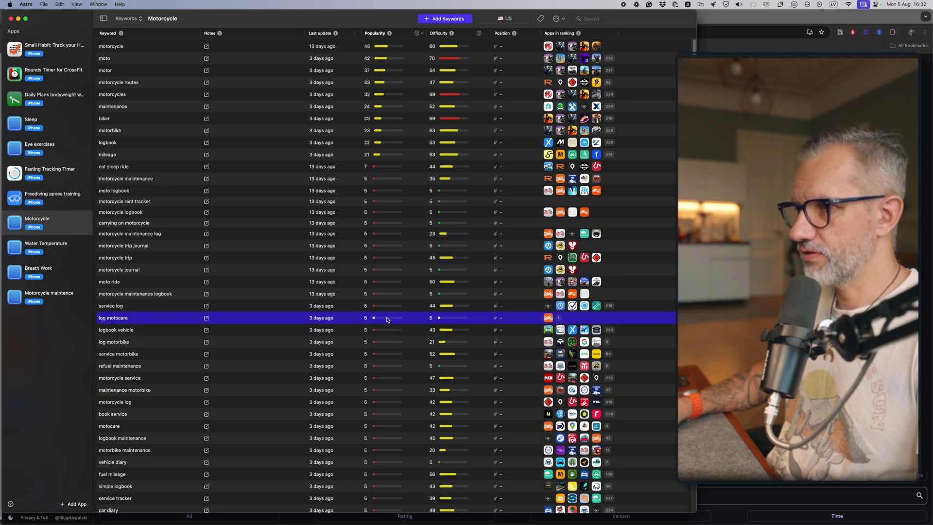
left_click(139, 334)
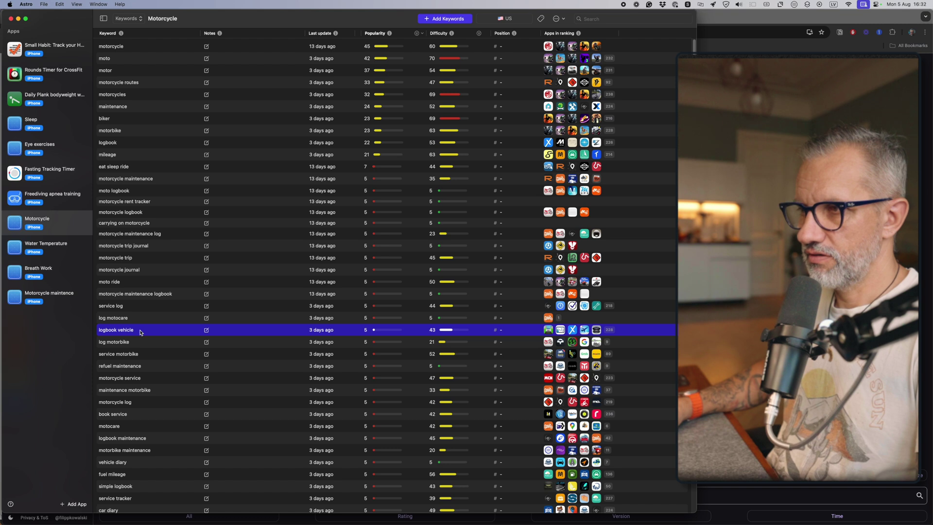
left_click(451, 356)
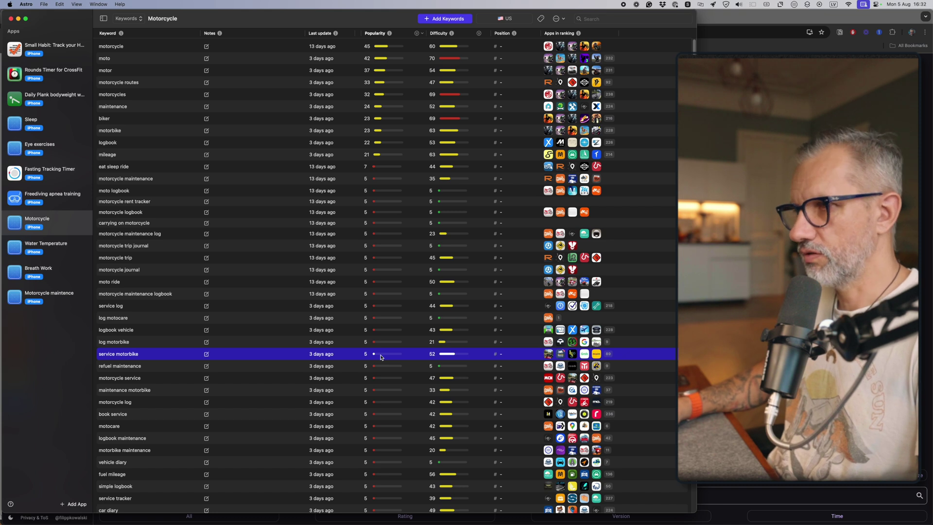
left_click(379, 236)
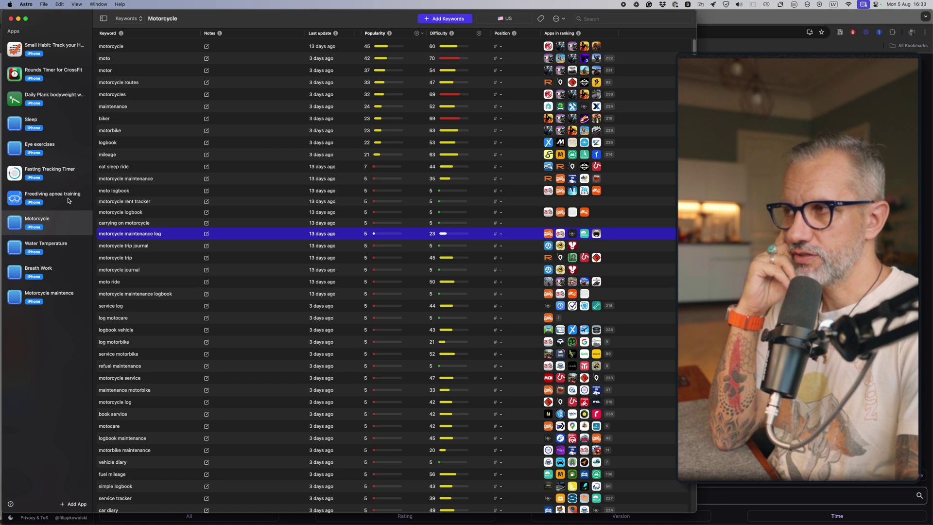
- Recheck the top keywords moto, motorcycles, motorcycle routes, motor and motorcycle
left_click(388, 59)
left_click(135, 94)
left_click(147, 83)
left_click(145, 71)
left_click(147, 58)
left_click(149, 49)
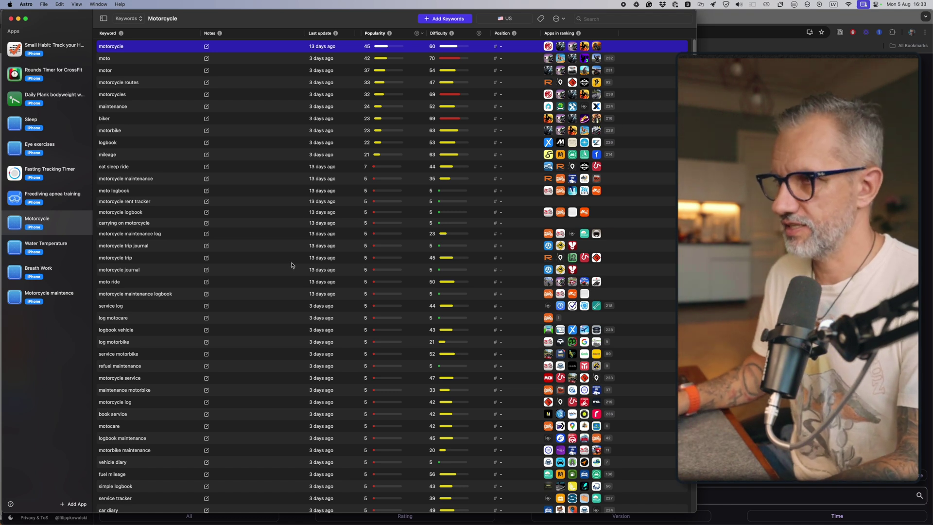
- Pan over Freeform's MotoLog competitor cards, then switch to Chrome's ReadReviews.dev analysis
key("super+Tab")
key("super+Tab")
key("super+Tab")
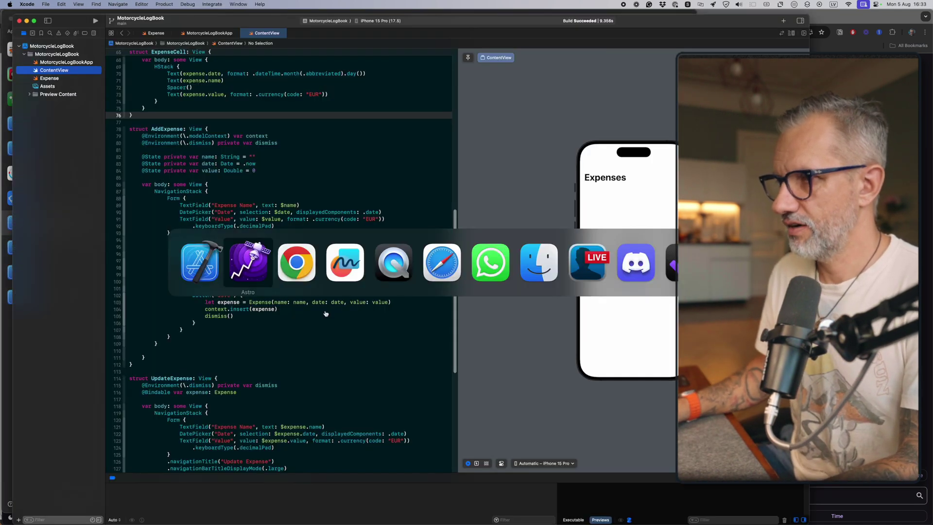
scroll(245, 332, "down", 1)
scroll(245, 332, "up", 2)
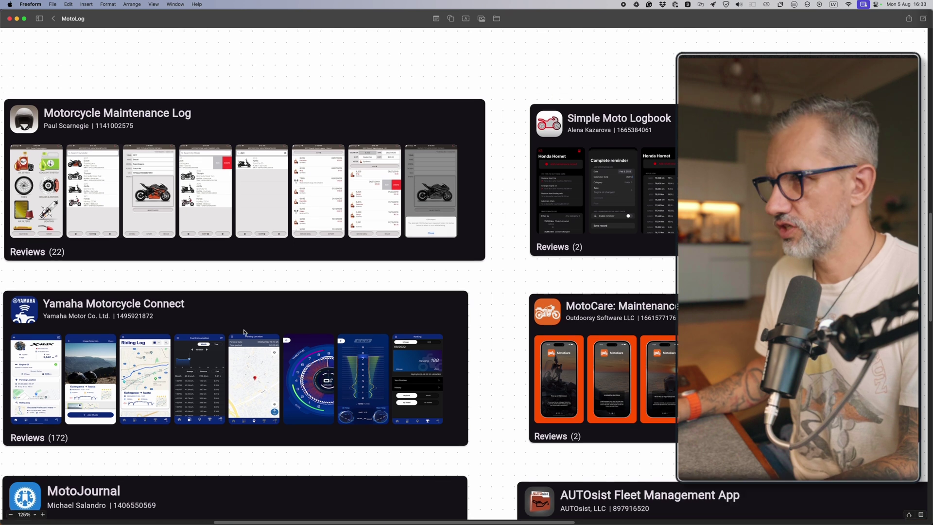
scroll(248, 333, "right", 5)
scroll(253, 336, "left", 8)
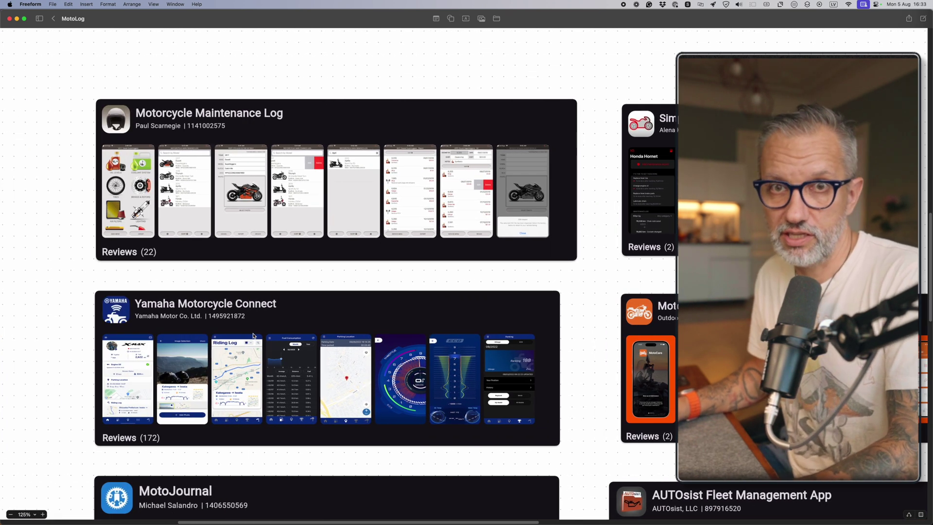
scroll(253, 335, "down", 1)
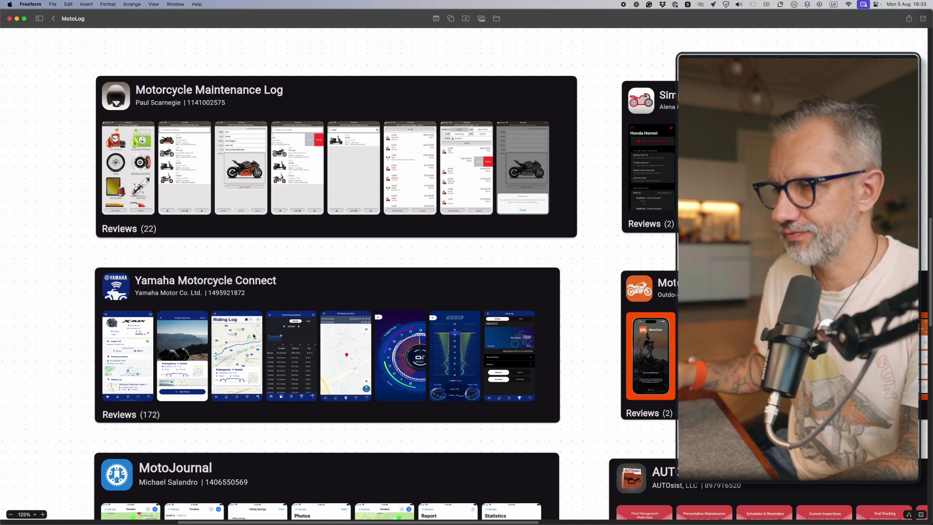
key("super+Tab")
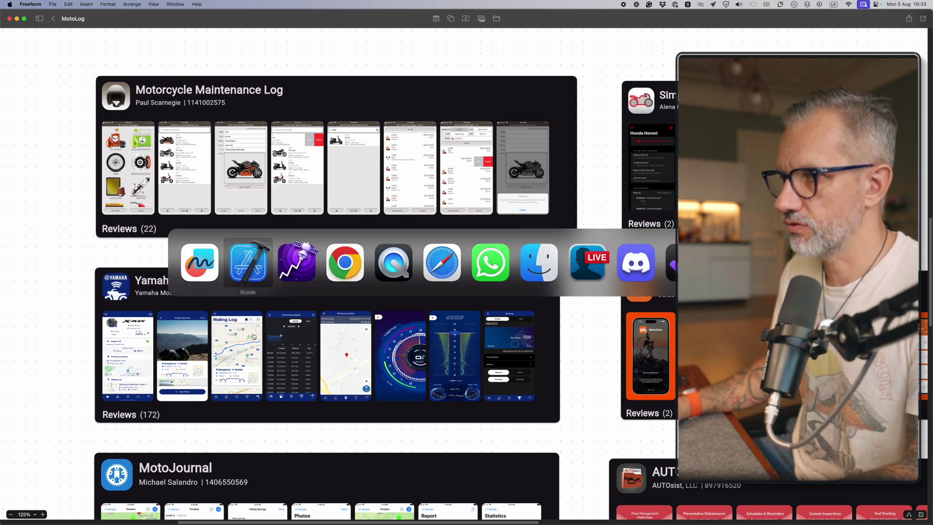
key("super+Tab")
key("super+Tab")
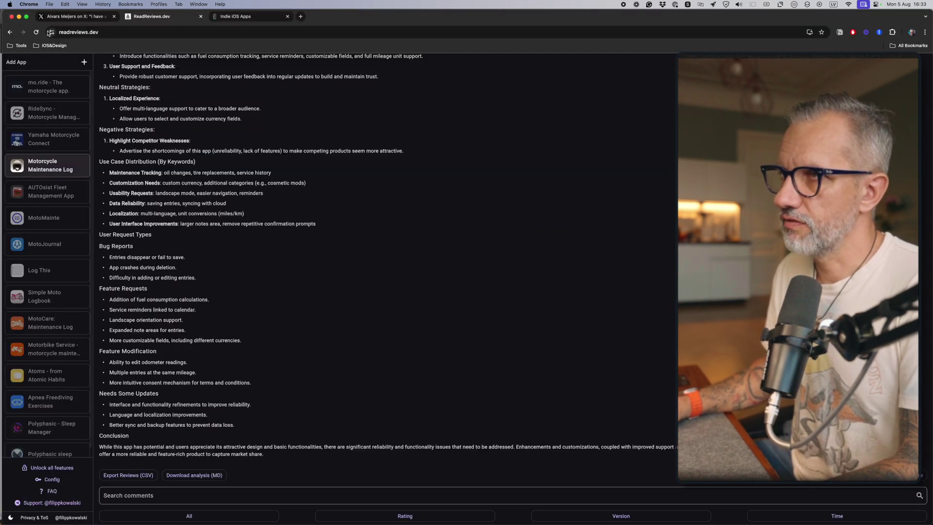
- Bring up the motorcycle-maintenance poll post on X and scroll through its results and replies
left_click(74, 18)
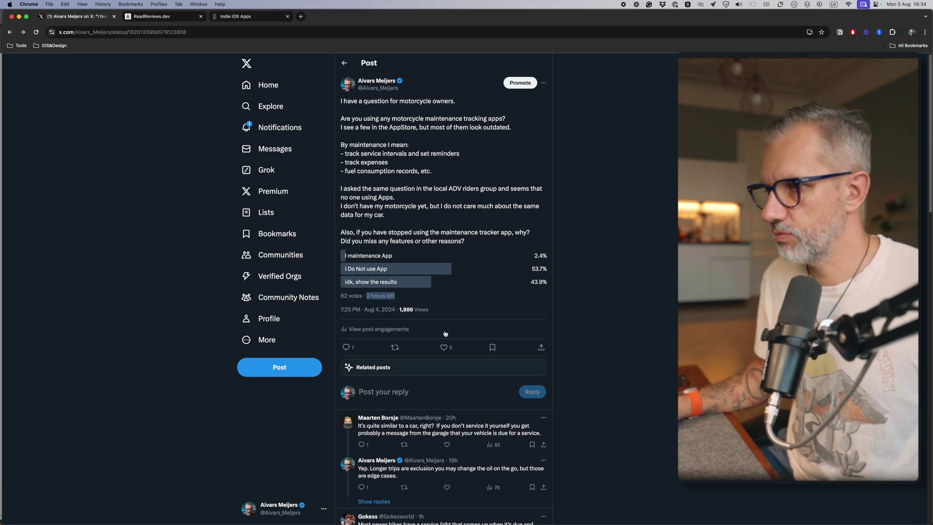
scroll(462, 353, "down", 8)
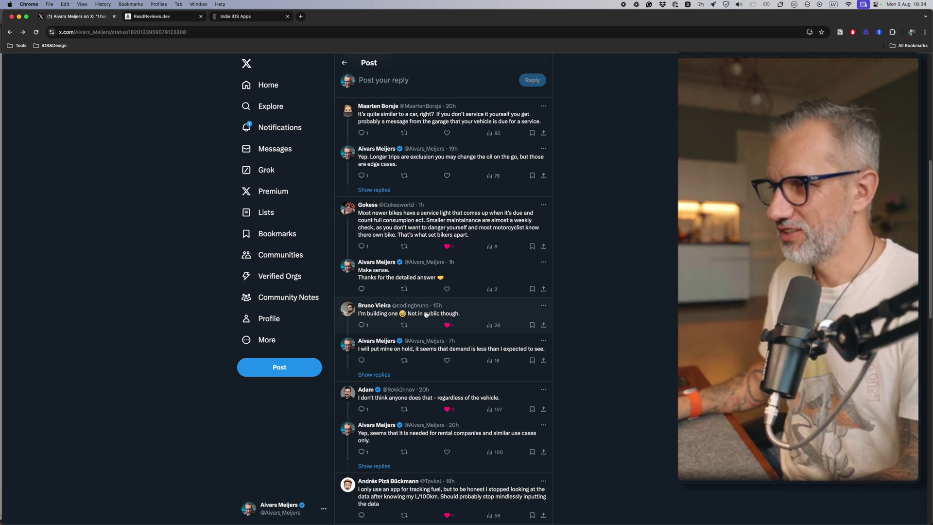
scroll(413, 331, "down", 1)
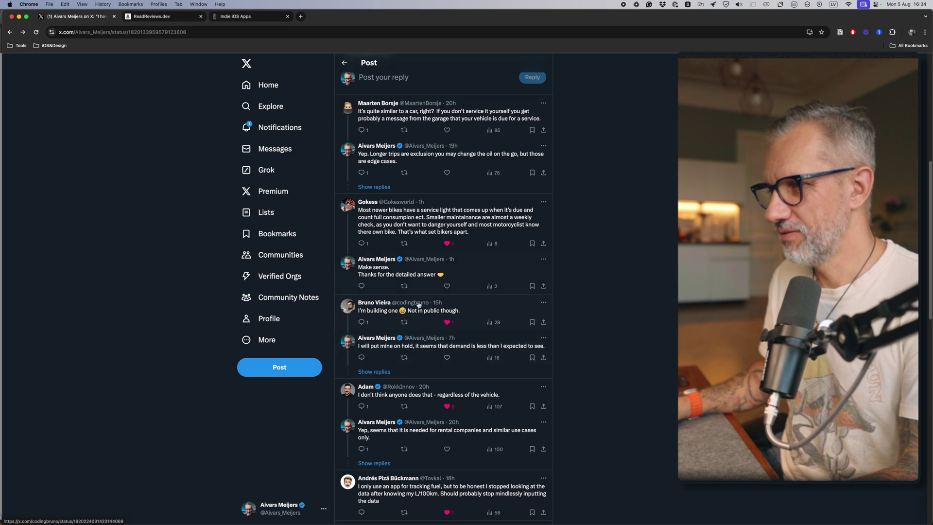
scroll(406, 409, "down", 5)
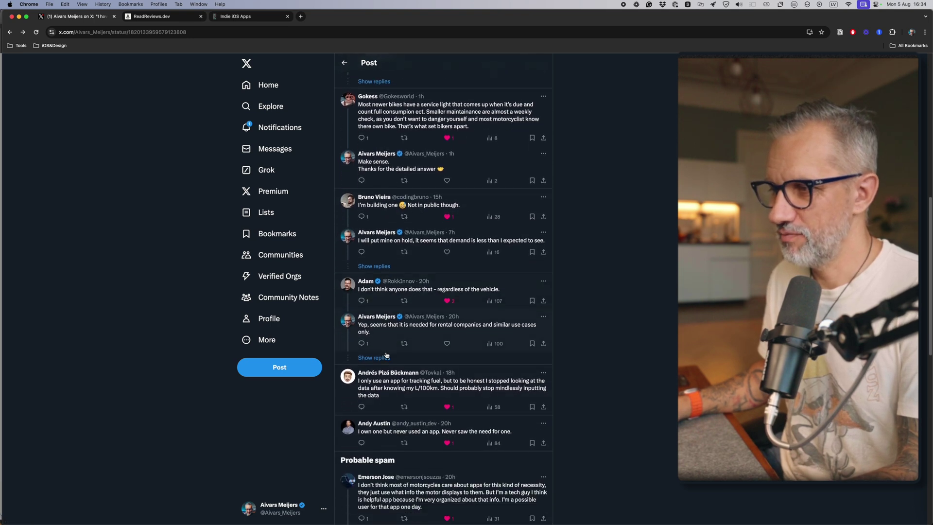
scroll(389, 426, "down", 5)
scroll(388, 425, "up", 6)
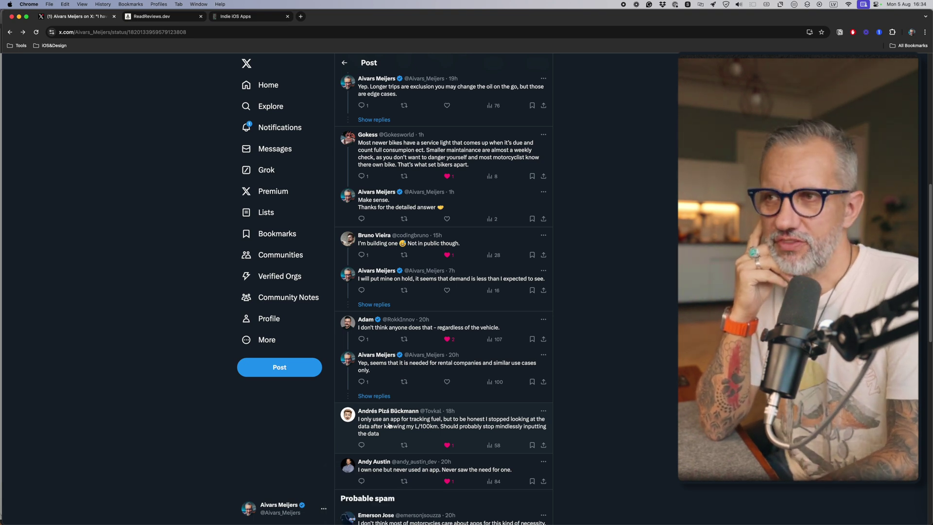
key("super+Tab")
key("super+Tab")
key("super+Tab")
key("super+Tab")
key("super+Tab")
key("super+Tab")
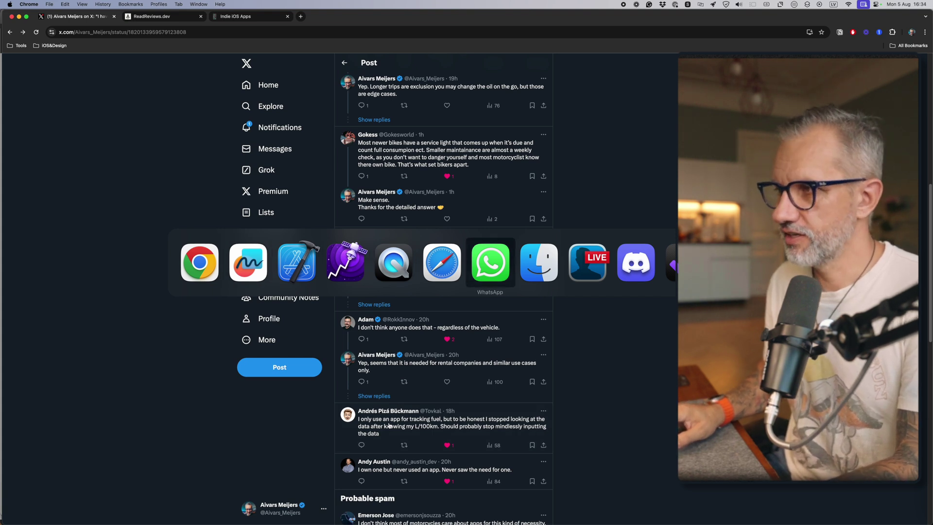
- Stay on the poll reply thread in Chrome, then bring the MotorcycleLogBook project in Xcode forward
key("super+shift+Tab")
key("super+shift+Tab")
key("super+shift+Tab")
key("super+shift+Tab")
key("super+shift+Tab")
key("super+shift+Tab")
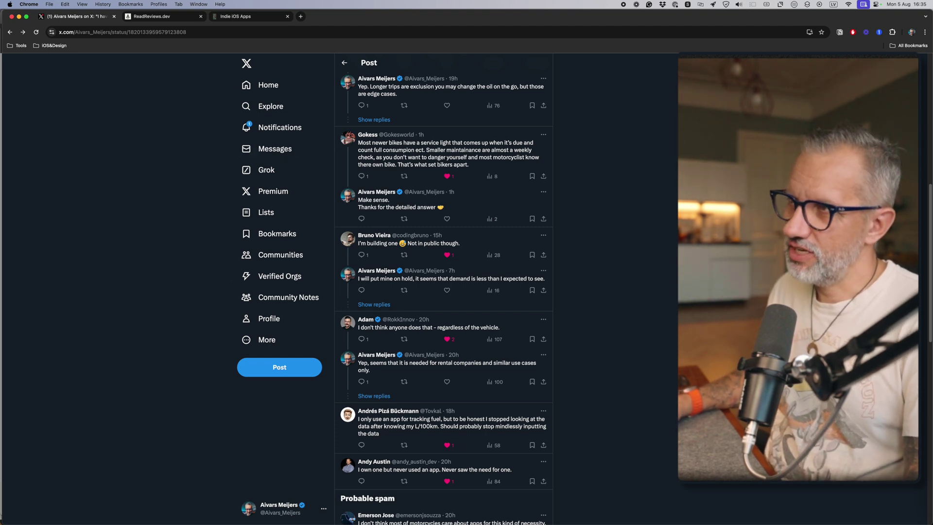
key("super+Tab")
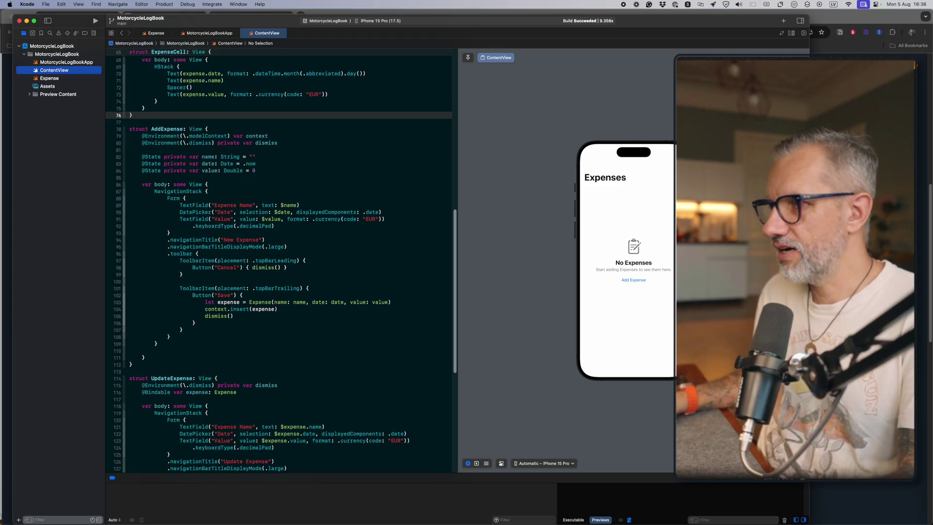
- Switch to Freeform's MotoLog board and scroll through the competitor app cards
key("super+Tab")
key("super+Tab")
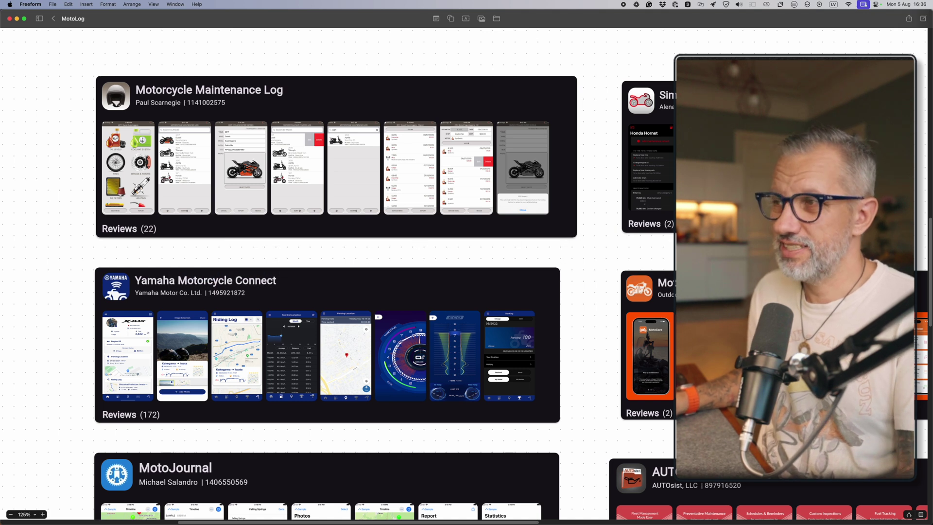
scroll(370, 252, "down", 1)
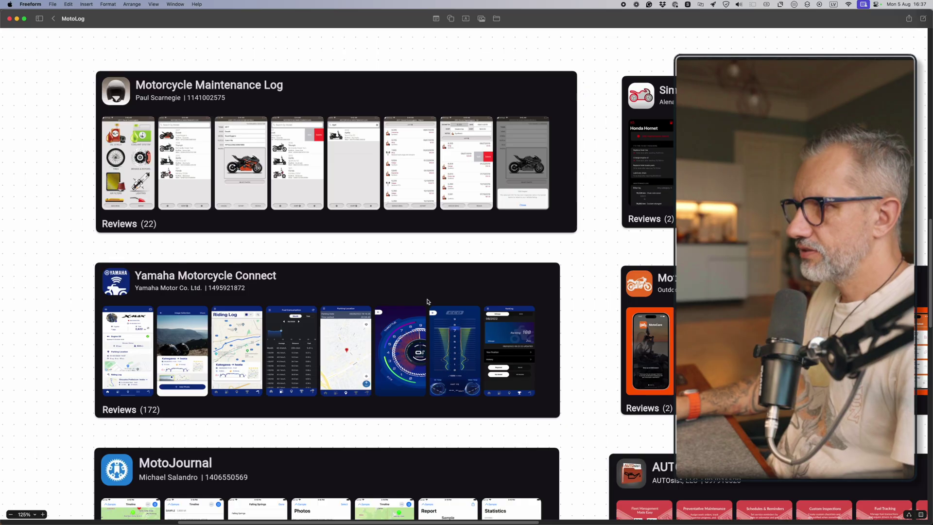
scroll(427, 304, "down", 2)
scroll(427, 304, "up", 3)
scroll(331, 267, "down", 1)
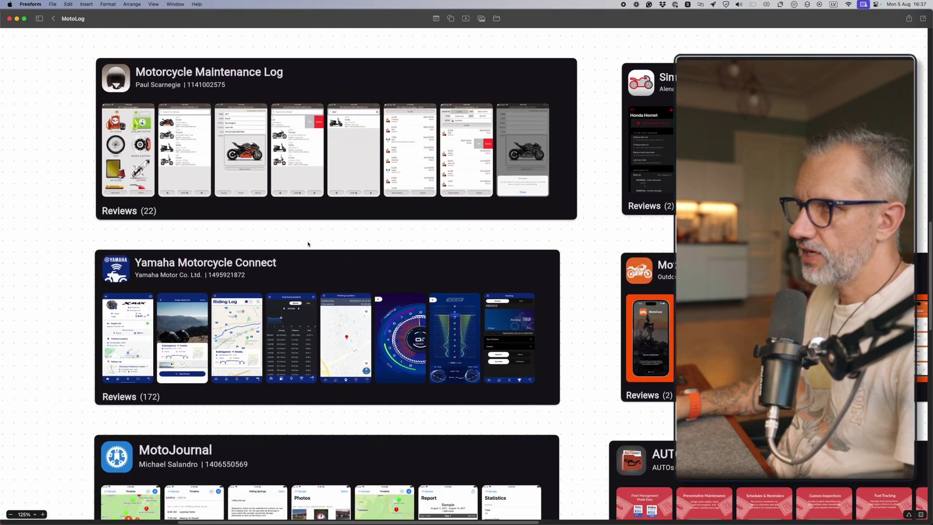
scroll(323, 237, "down", 5)
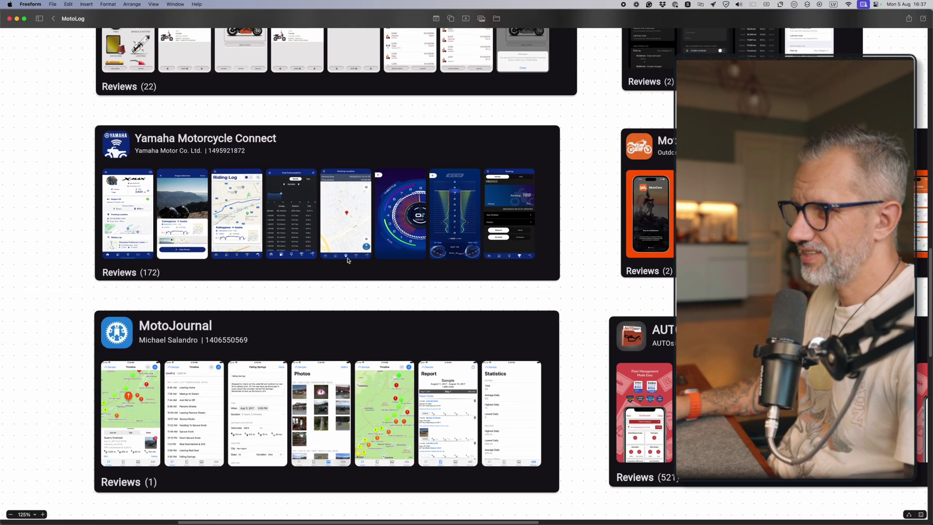
scroll(347, 260, "right", 8)
scroll(347, 260, "up", 1)
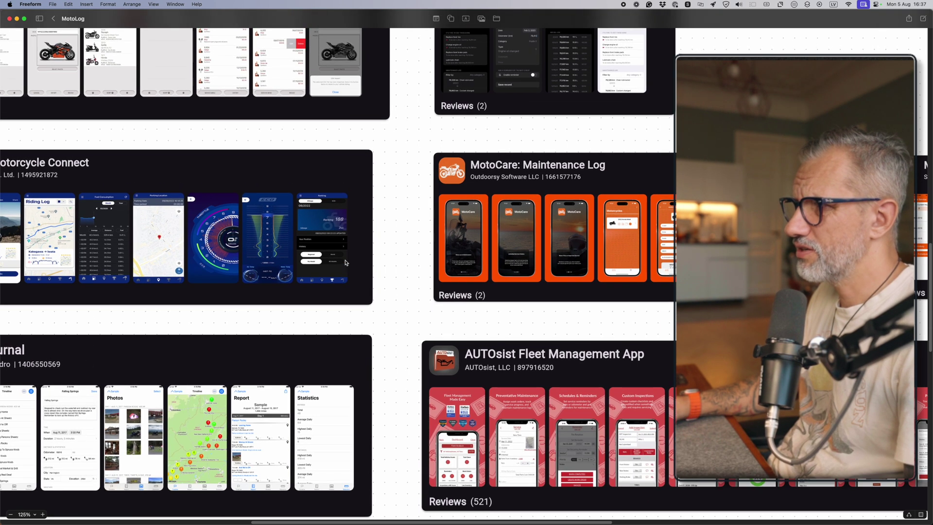
scroll(346, 263, "up", 2)
scroll(345, 262, "up", 2)
scroll(345, 263, "right", 7)
scroll(345, 263, "right", 6)
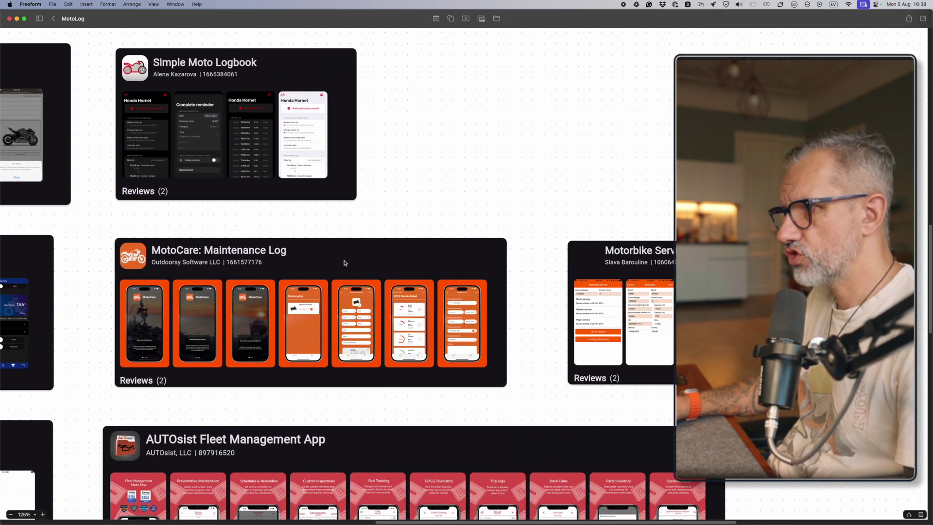
scroll(345, 263, "left", 7)
scroll(344, 263, "left", 12)
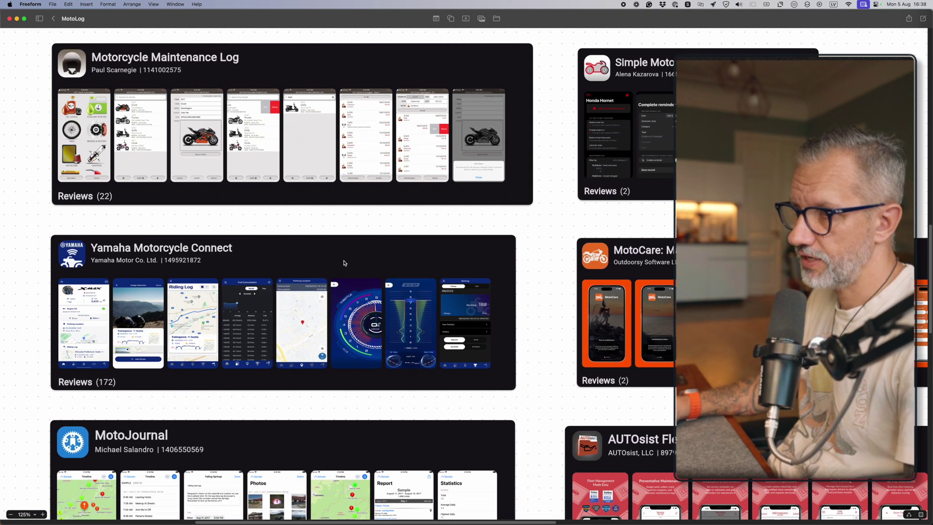
scroll(341, 265, "down", 1)
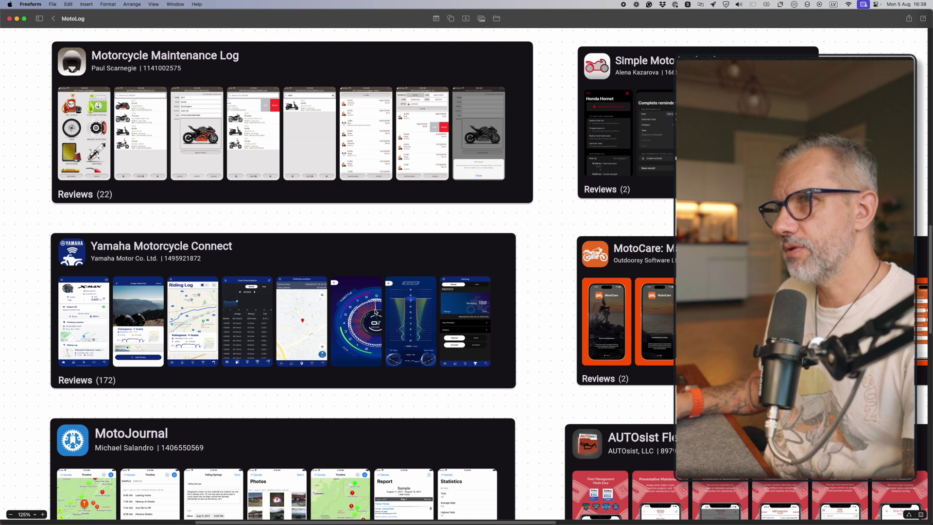
scroll(286, 254, "down", 1)
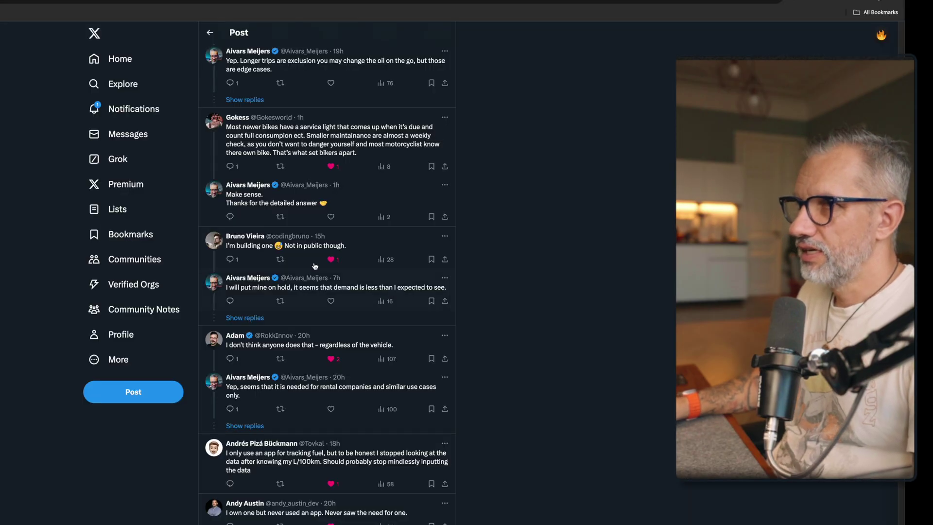
- On Notion's Startup Ideas and Projects board, preview the Moto Maintenance yournal card and drag it atop Dropped
key("ctrl+Tab")
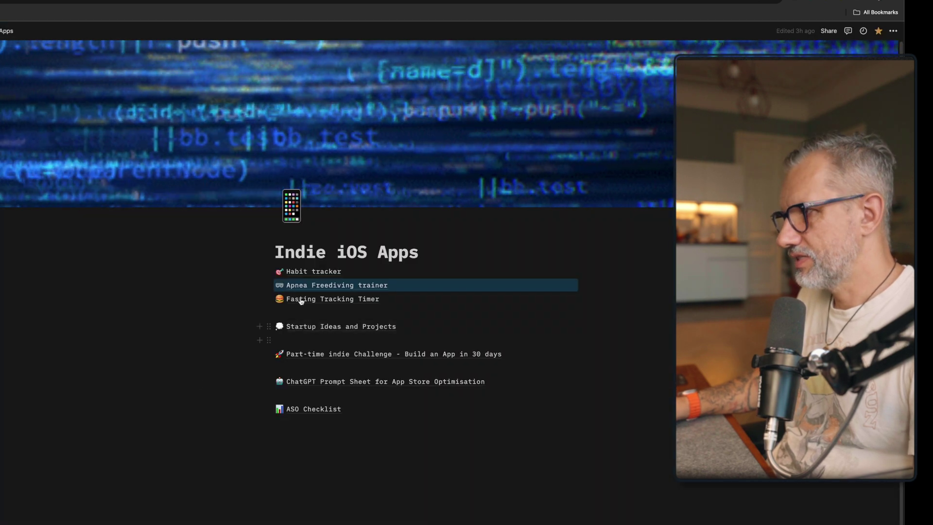
left_click(322, 327)
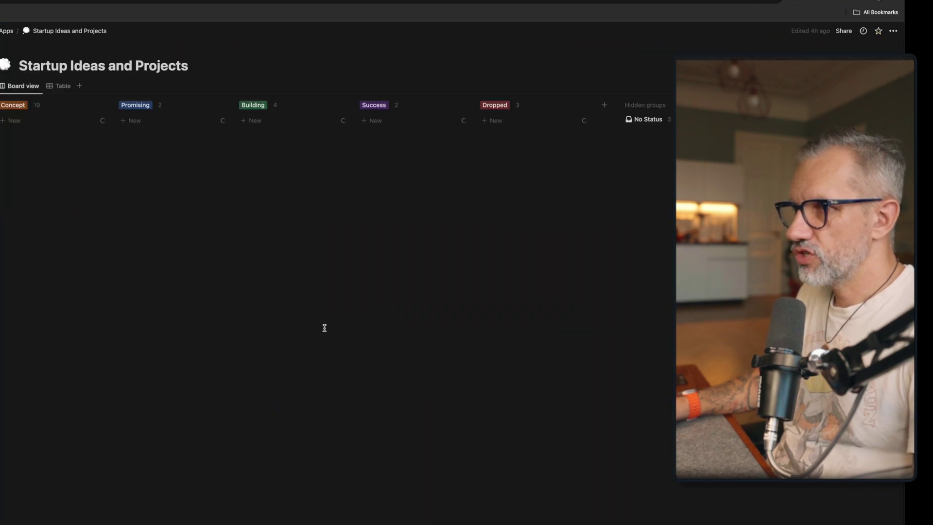
left_click(43, 124)
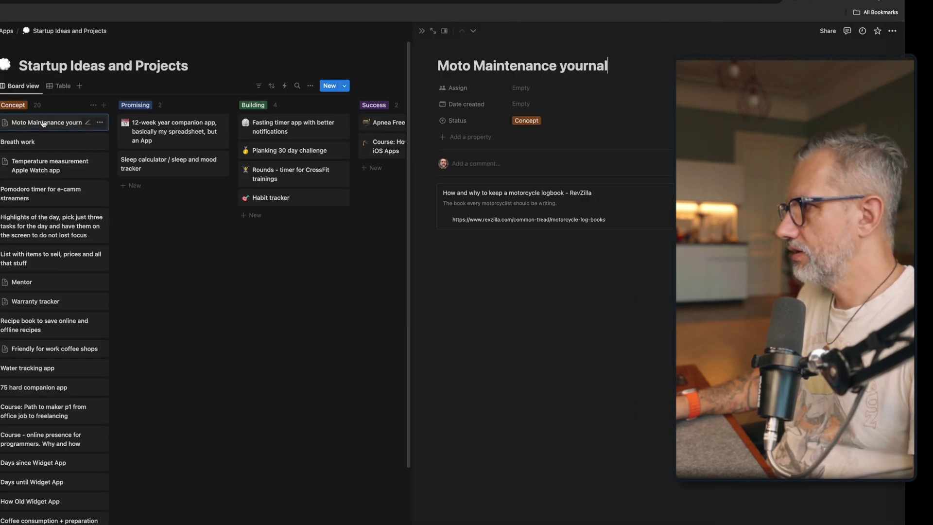
left_click(198, 192)
left_click_drag(70, 128, 414, 122)
left_click_drag(487, 118, 488, 122)
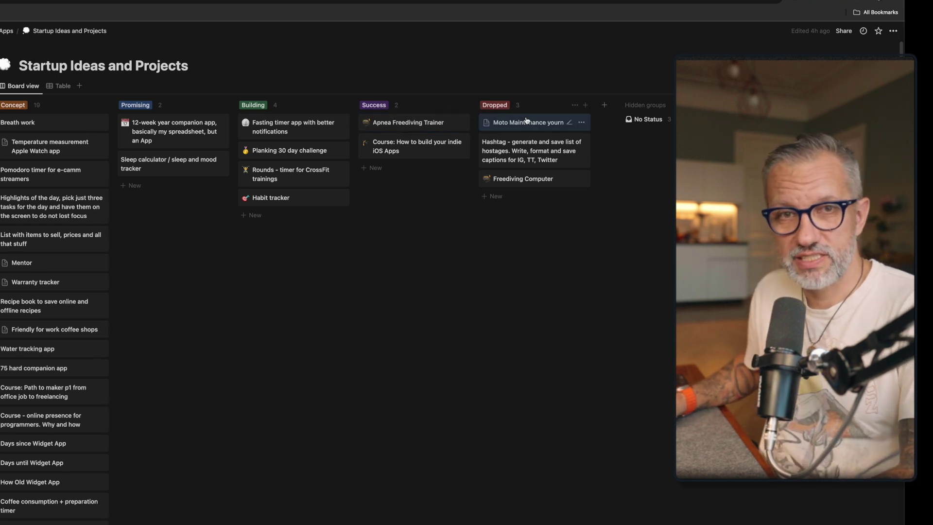